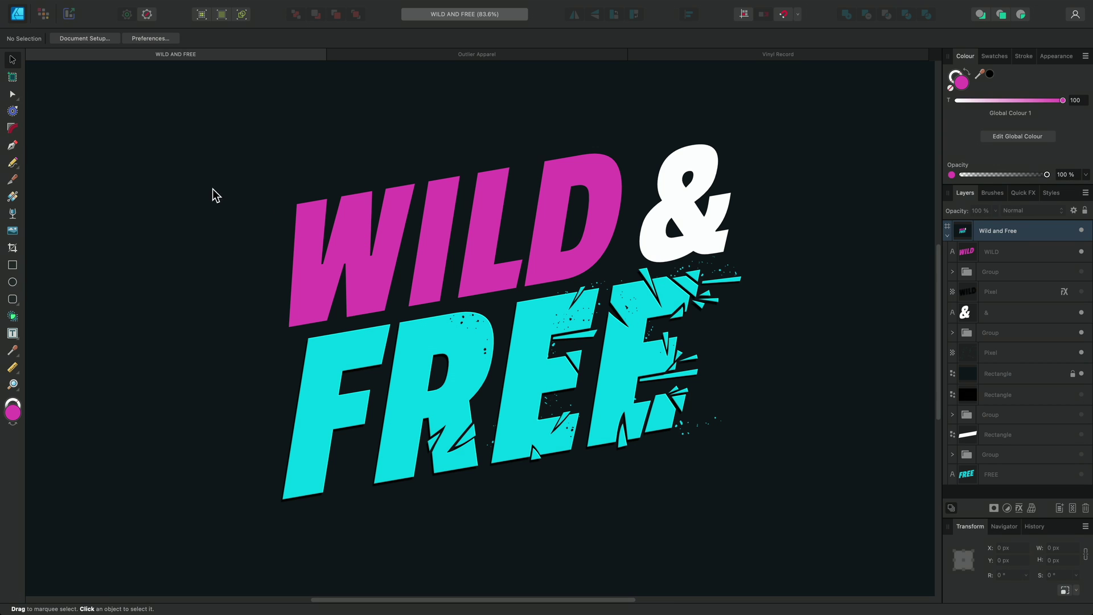
left_click(13, 180)
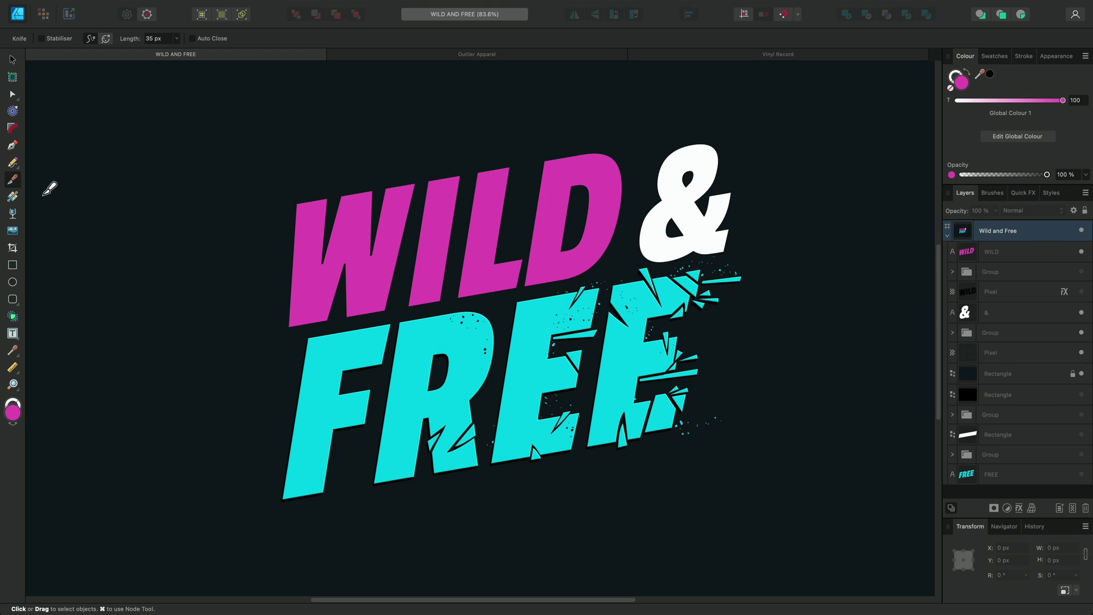
key("k")
left_click(331, 279)
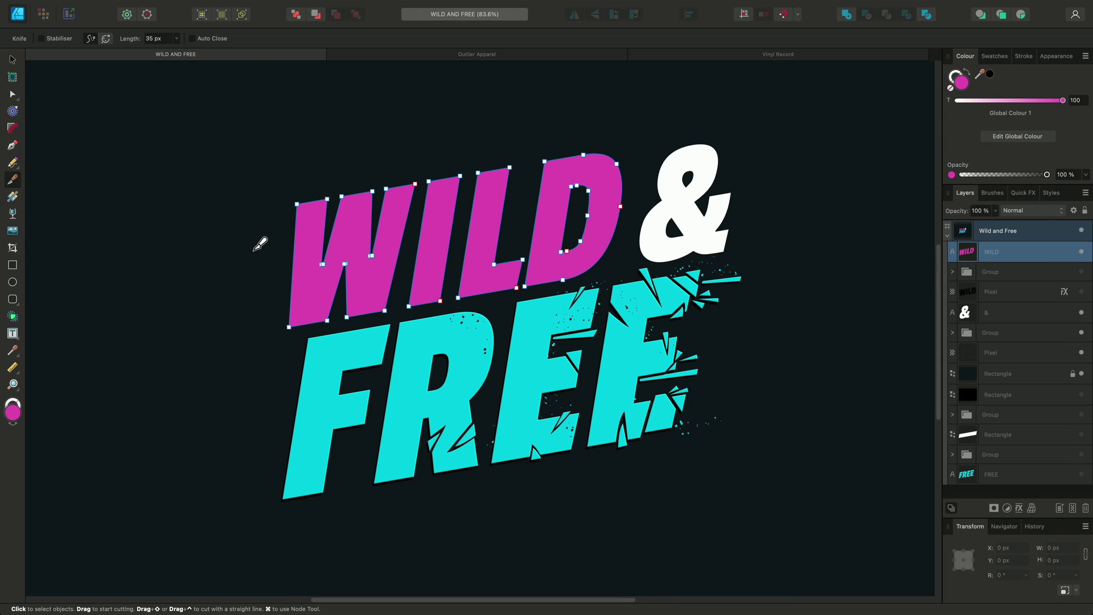
left_click_drag(255, 250, 466, 222)
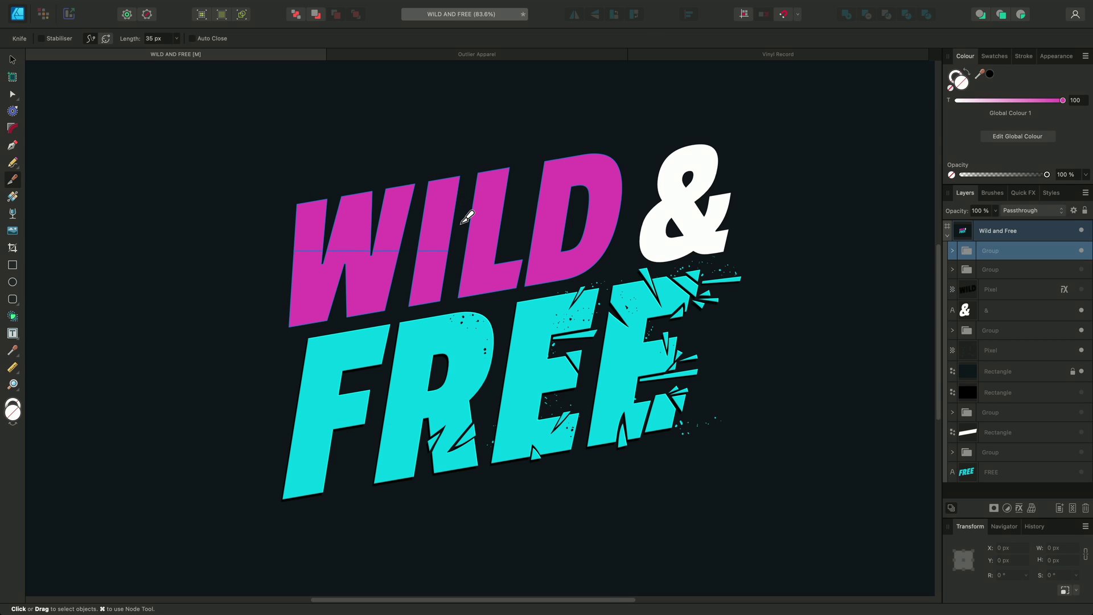
key("super+z")
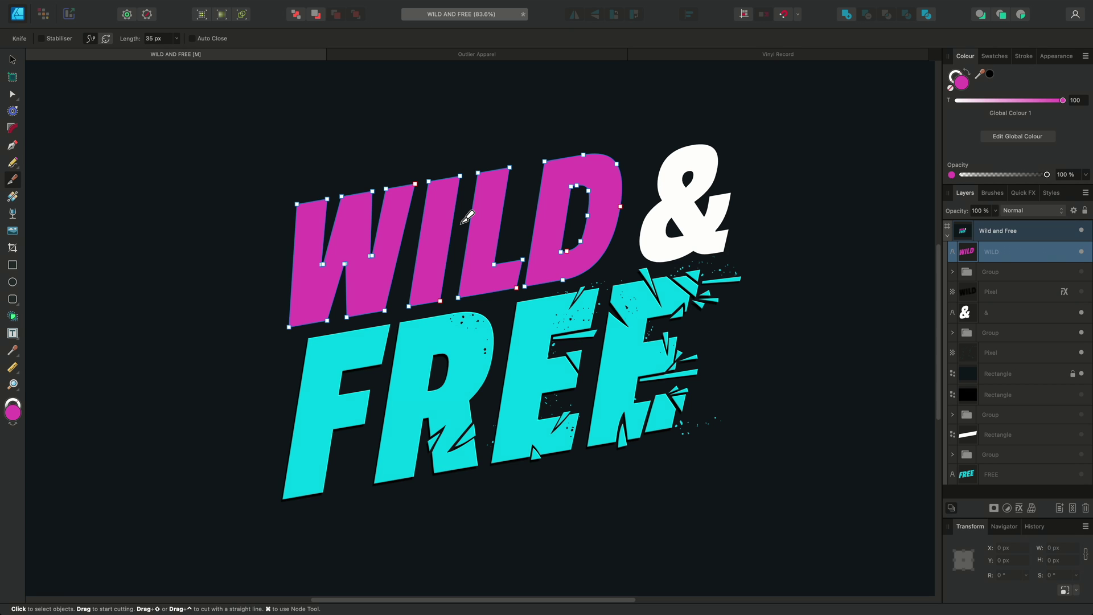
key("ctrl")
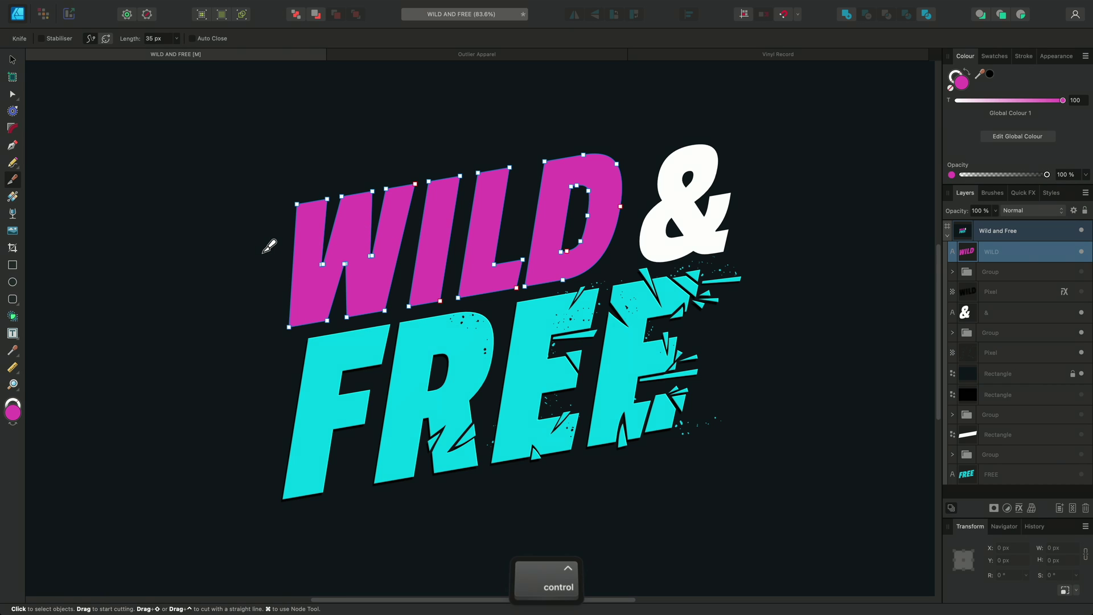
Step: Knife two parallel diagonal cuts across WILD, selecting the W, I, L and D curves for the second cut
left_click_drag(263, 252, 646, 178)
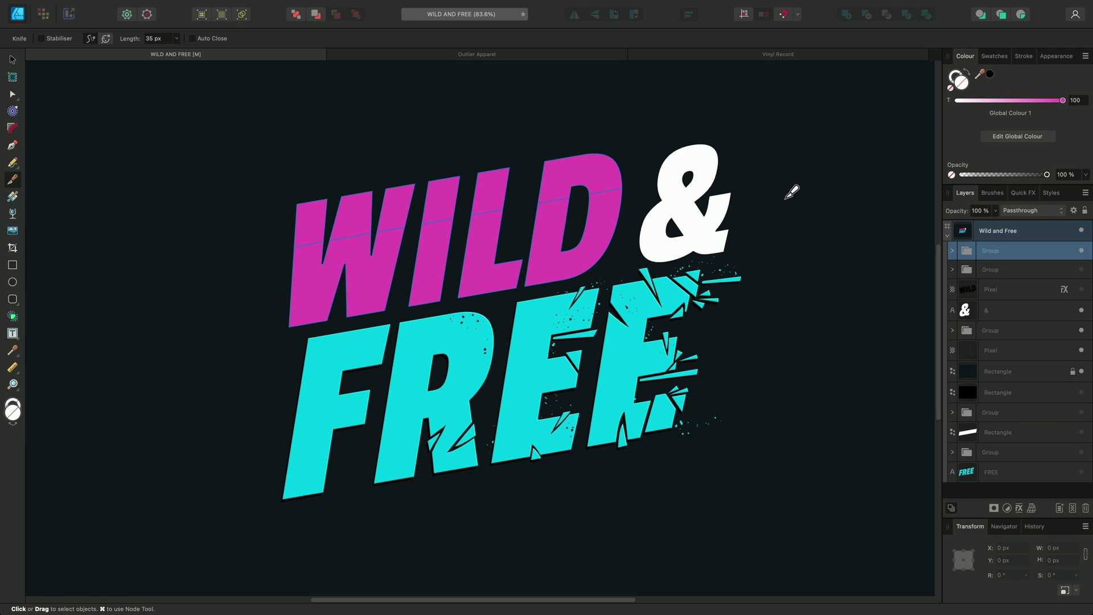
left_click(322, 268)
left_click(441, 254, "shift")
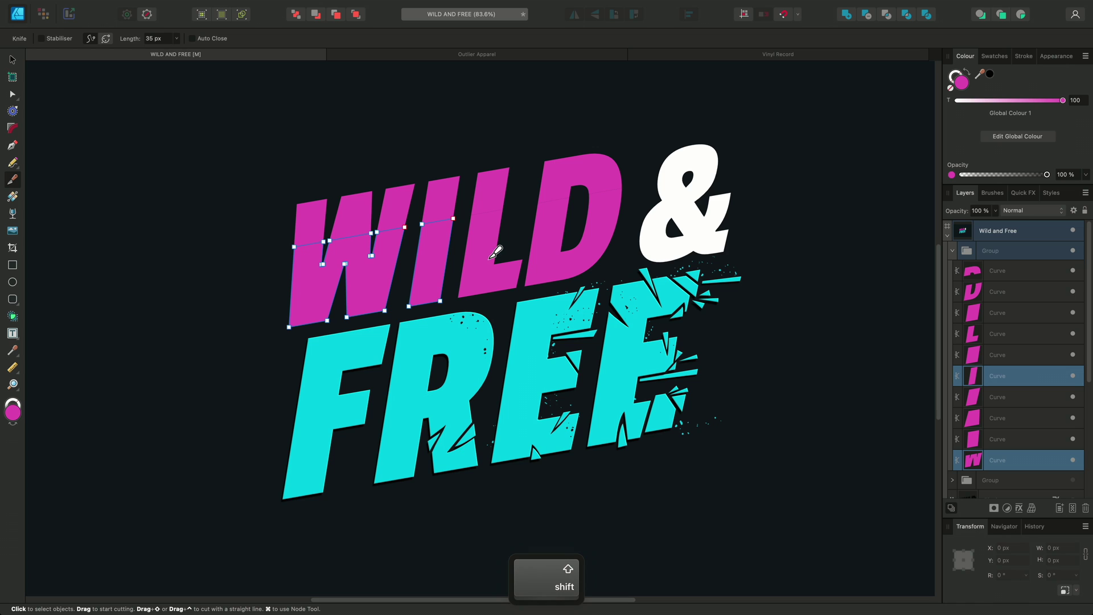
left_click(490, 248, "shift")
left_click(554, 230, "shift")
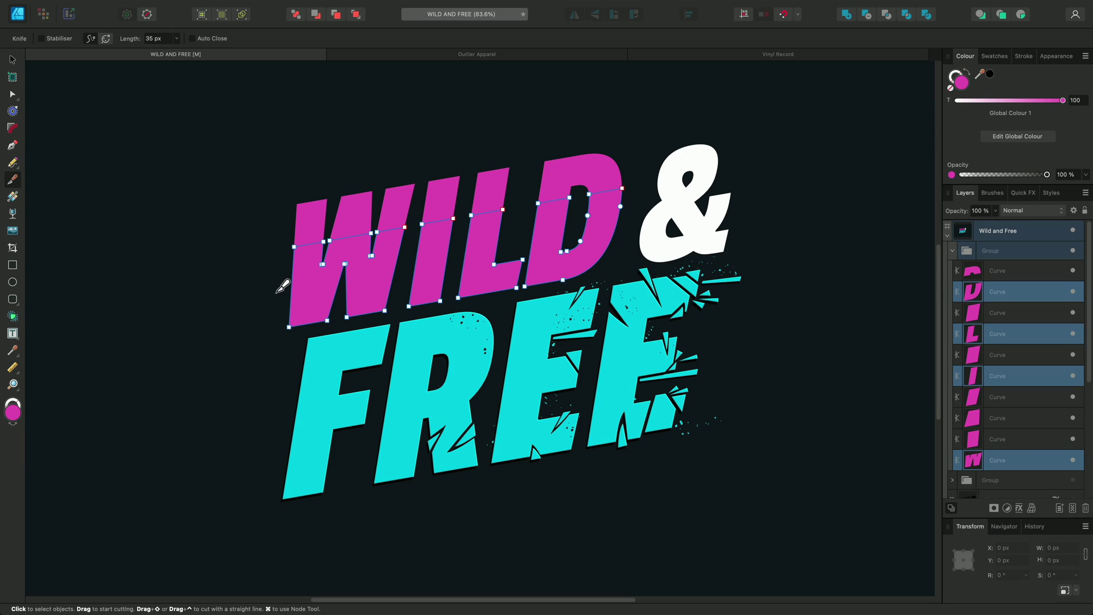
left_click_drag(278, 291, 631, 225)
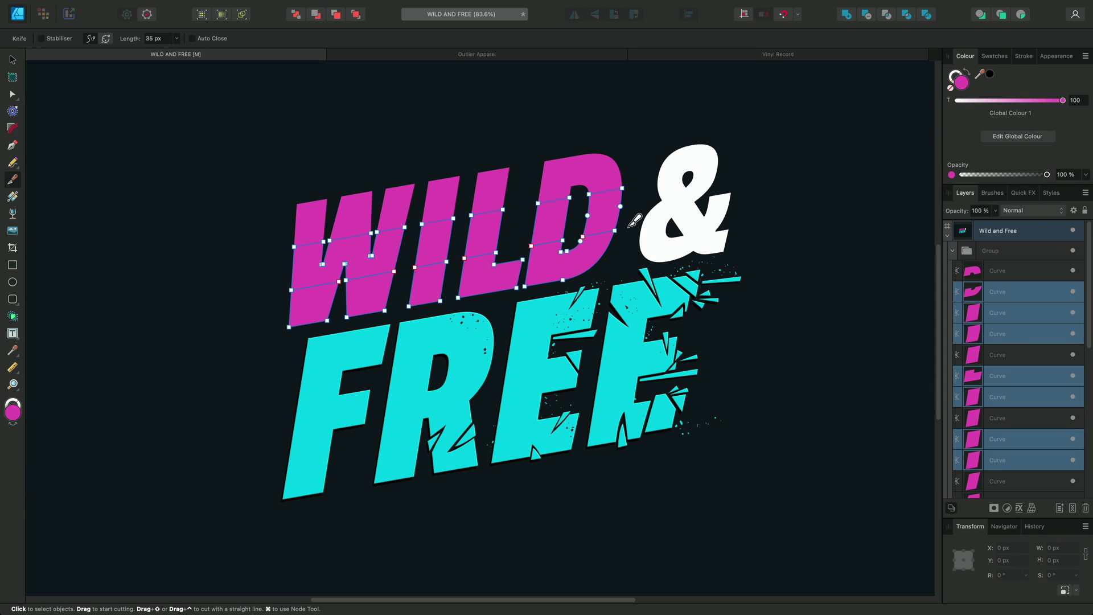
Step: Group the bottom-band pieces of the W, I, L and D
key("a")
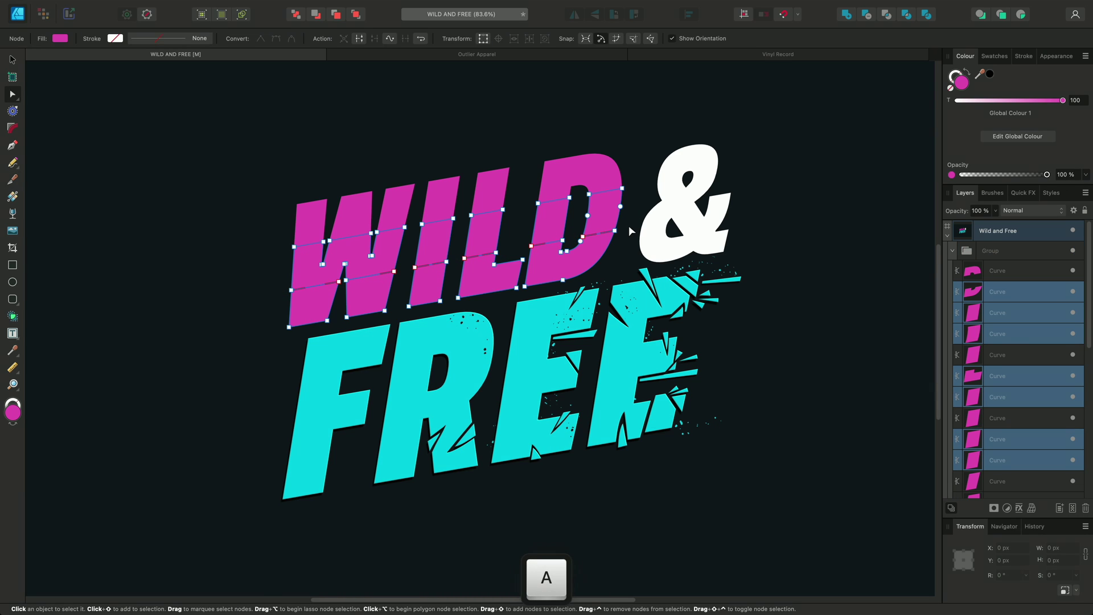
left_click(299, 304)
left_click(427, 292, "shift")
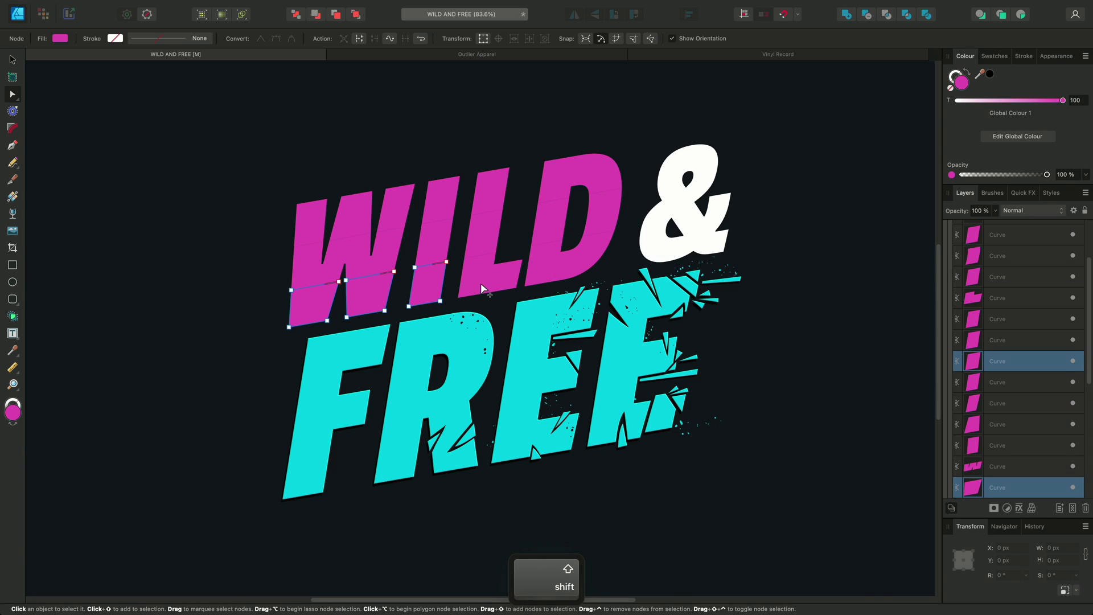
left_click(486, 291, "shift")
left_click(568, 275, "shift")
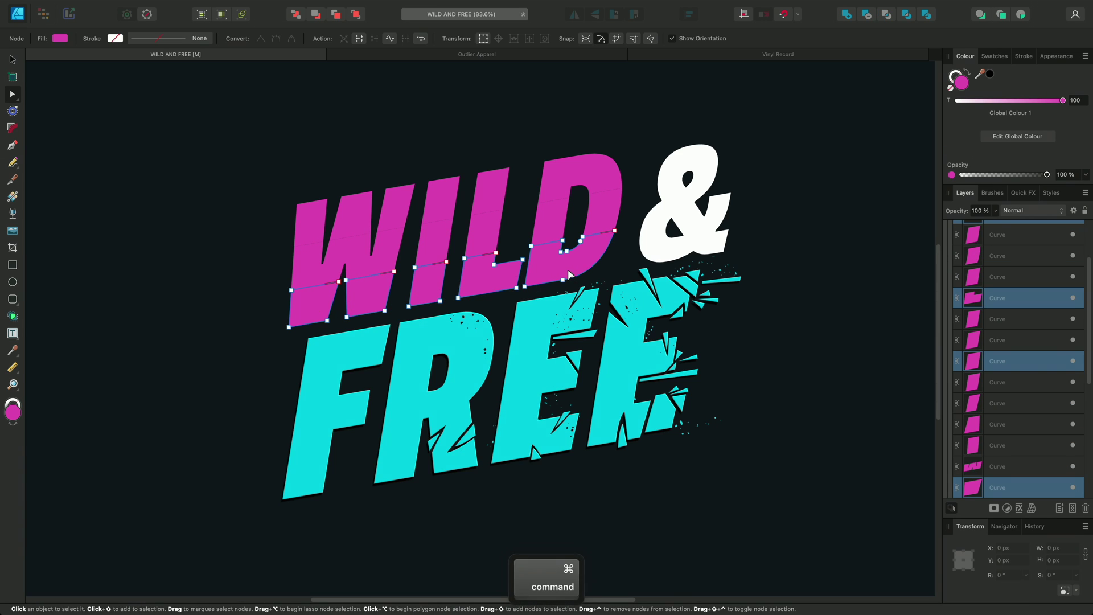
key("super+g")
Step: Group the middle-band pieces of all four WILD letters
left_click(309, 257)
left_click(449, 245, "shift")
left_click(492, 234, "shift")
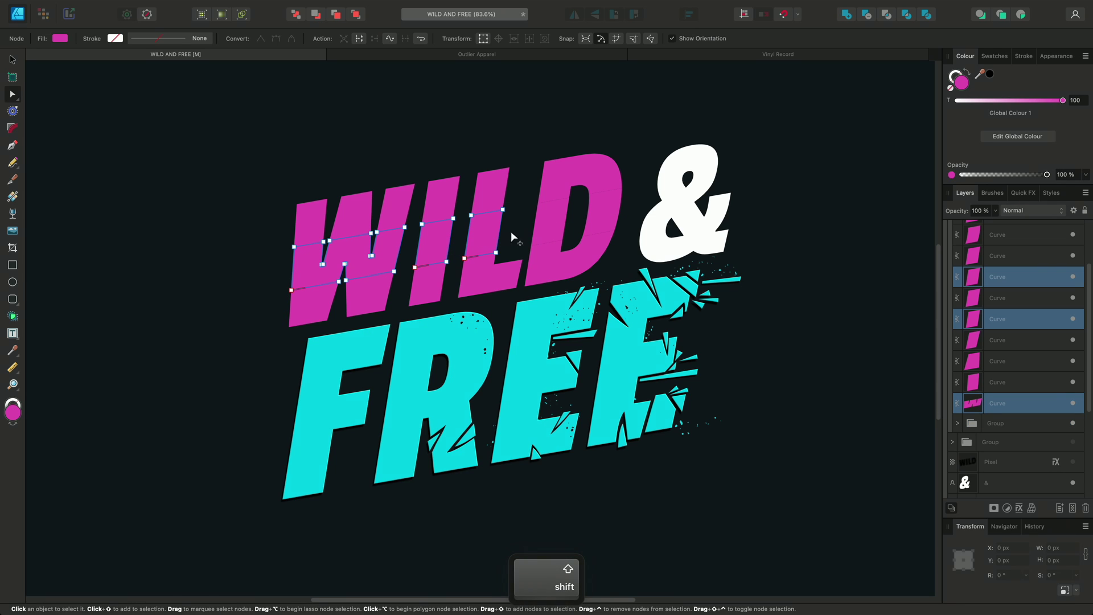
left_click(550, 228, "shift")
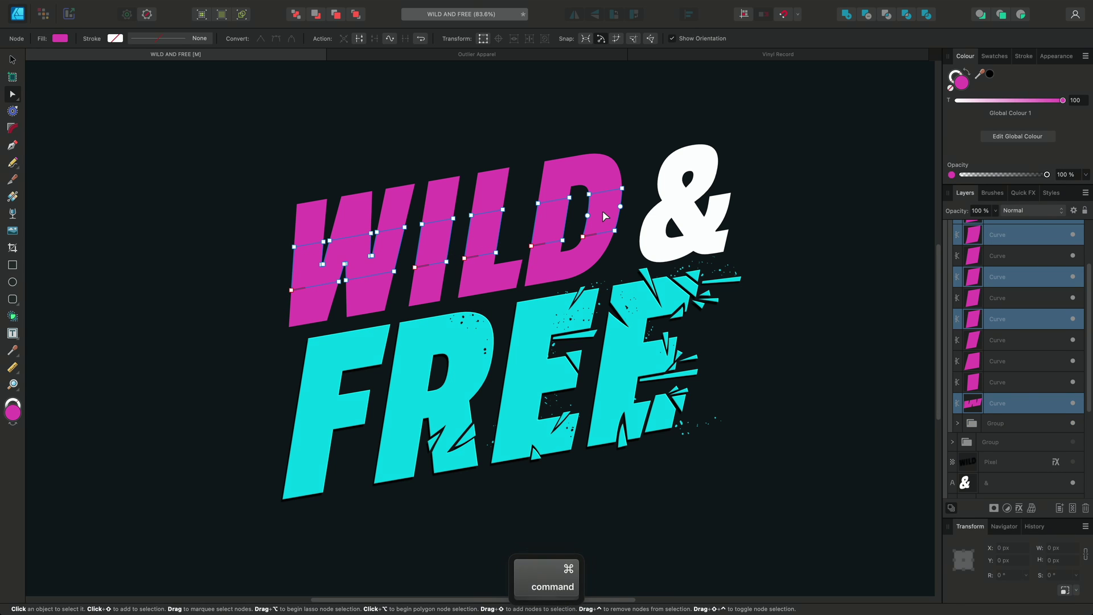
key("super+g")
Step: Group the top-band pieces of all four WILD letters
left_click(316, 212)
left_click(397, 206, "shift")
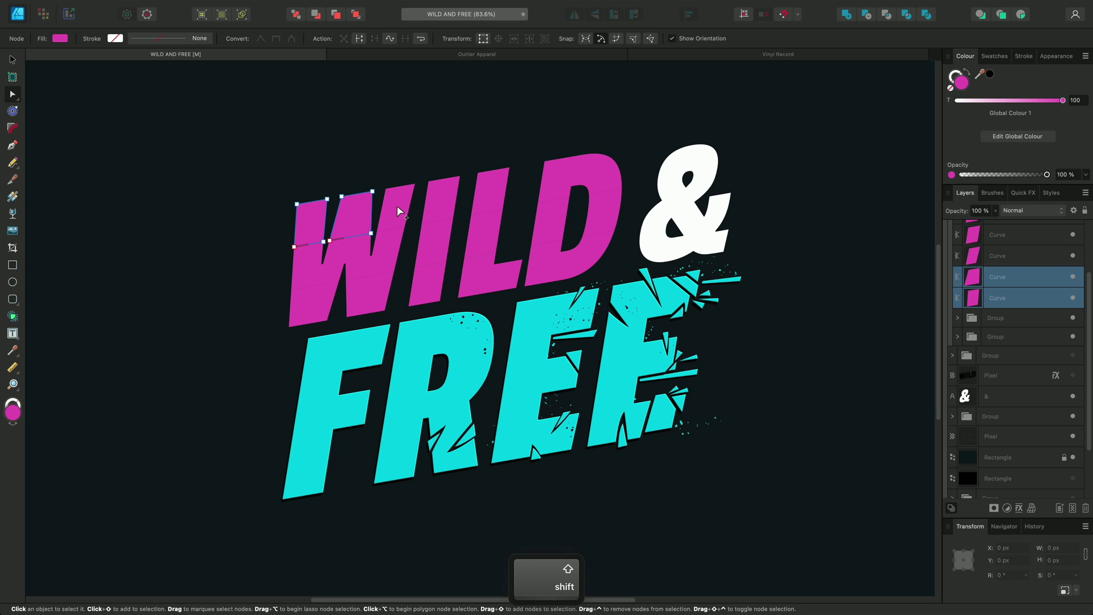
left_click(497, 194, "shift")
left_click(553, 185, "shift")
key("super+g")
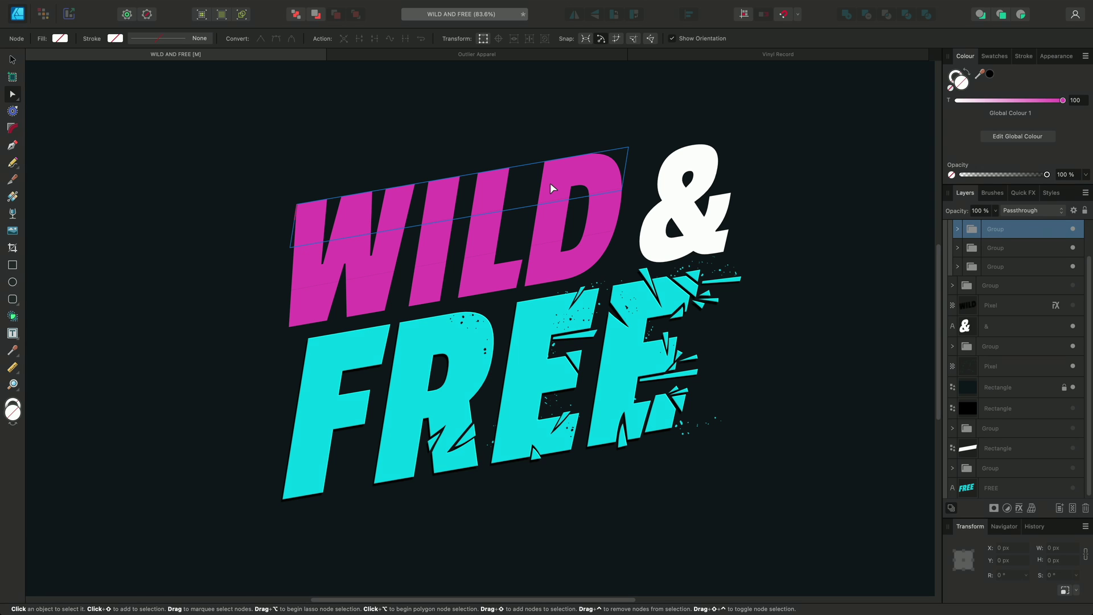
Step: Give a WILD band group an Outer Shadow with 32 px radius and 14.3 px offset
left_click(1020, 508)
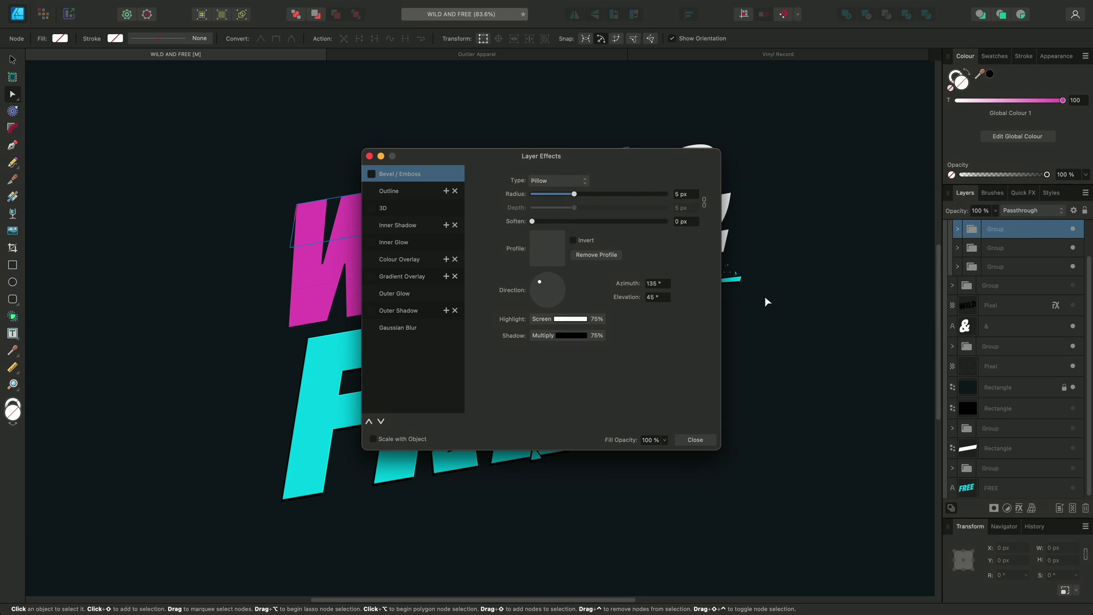
left_click_drag(606, 153, 824, 124)
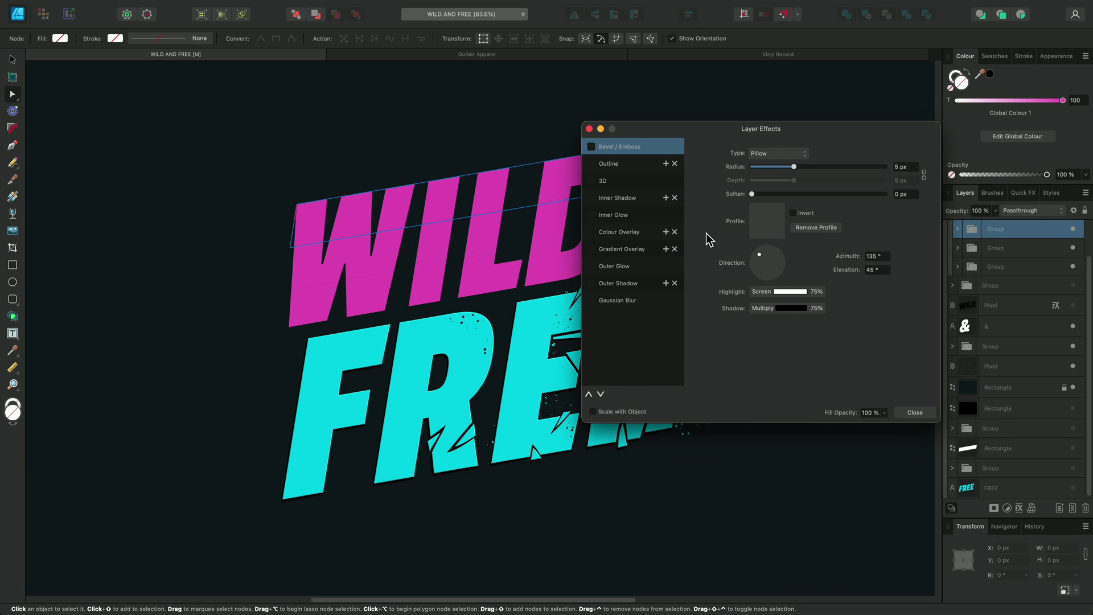
left_click(641, 285)
left_click(592, 283)
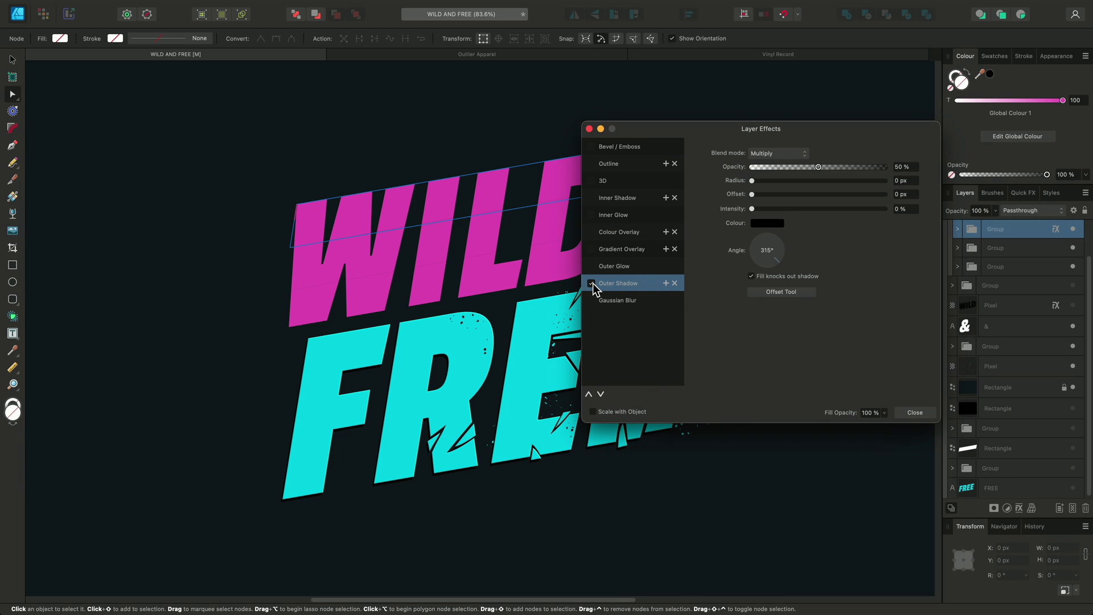
left_click_drag(752, 181, 844, 187)
left_click_drag(753, 194, 818, 201)
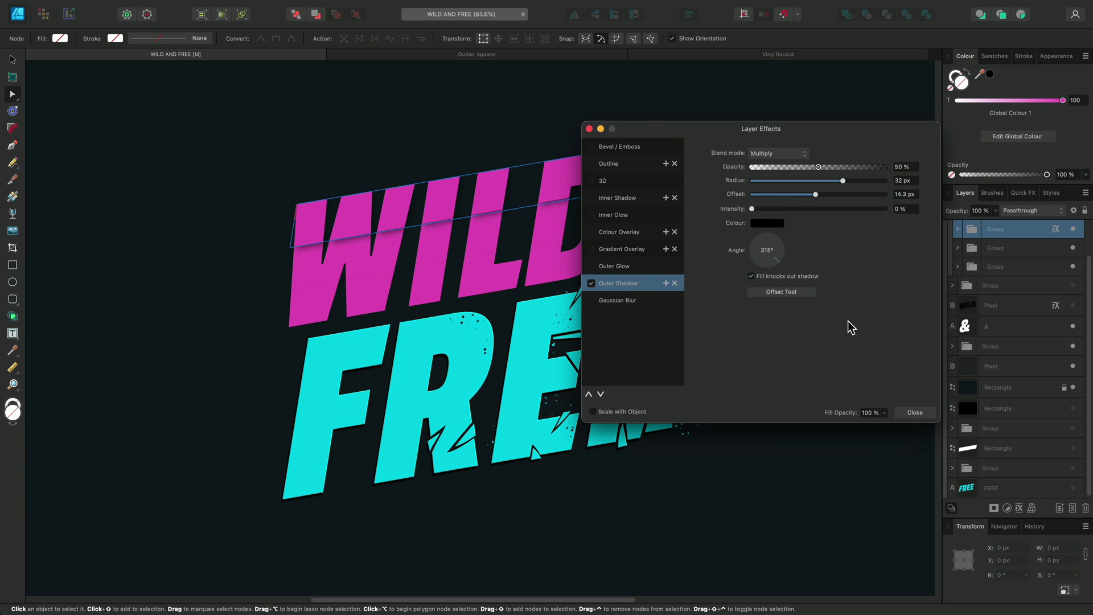
left_click(909, 411)
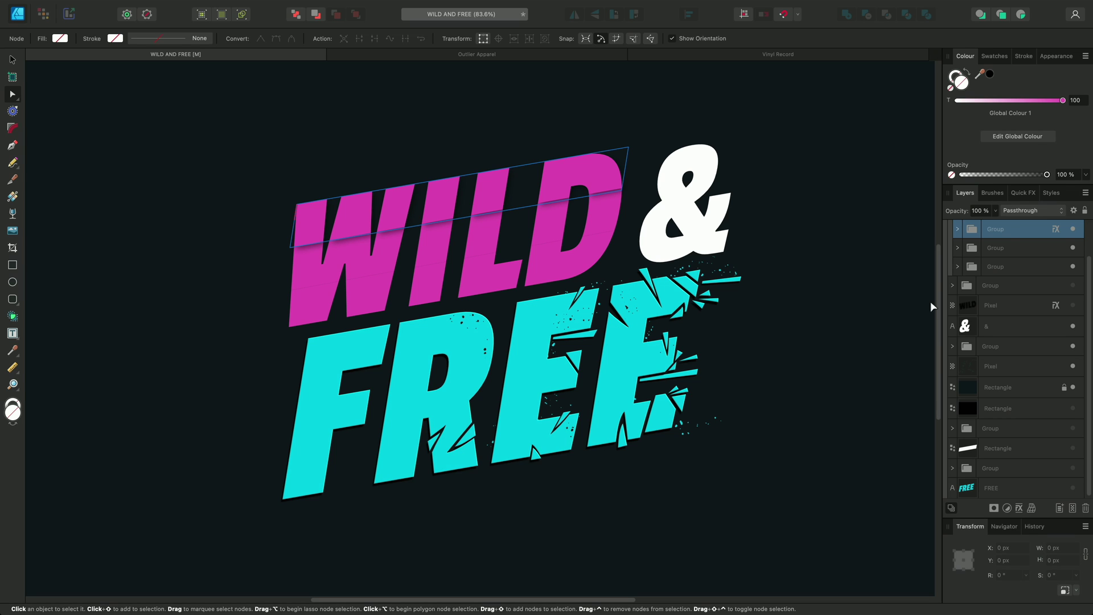
Step: Copy the shadow effect to another band group and nudge the bands slightly apart
left_click_drag(1056, 235, 1054, 265)
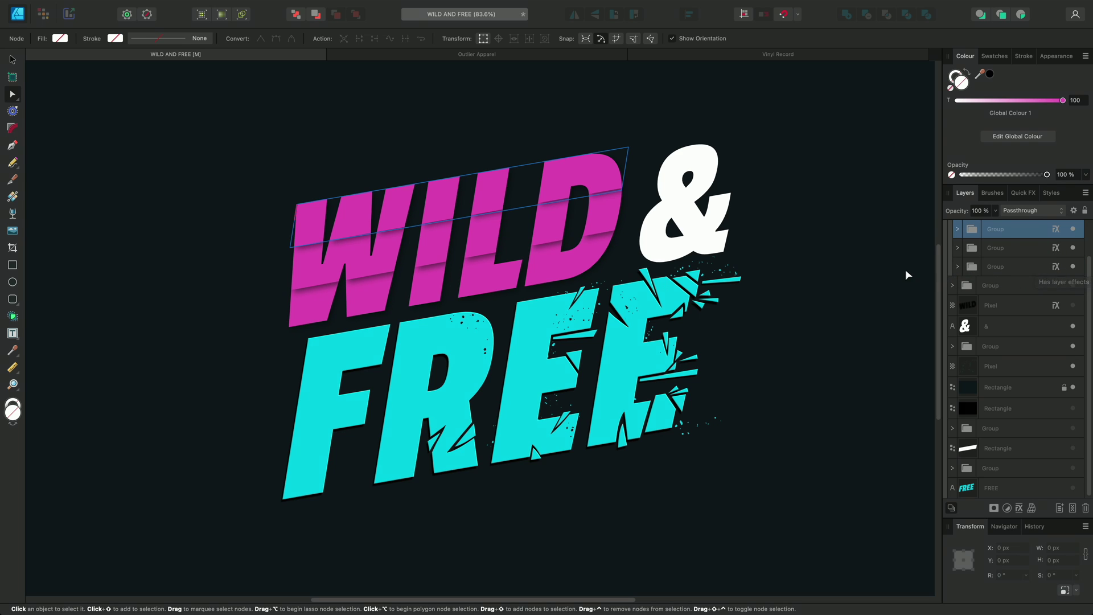
key("v")
left_click_drag(442, 196, 441, 197)
left_click(472, 236, "shift")
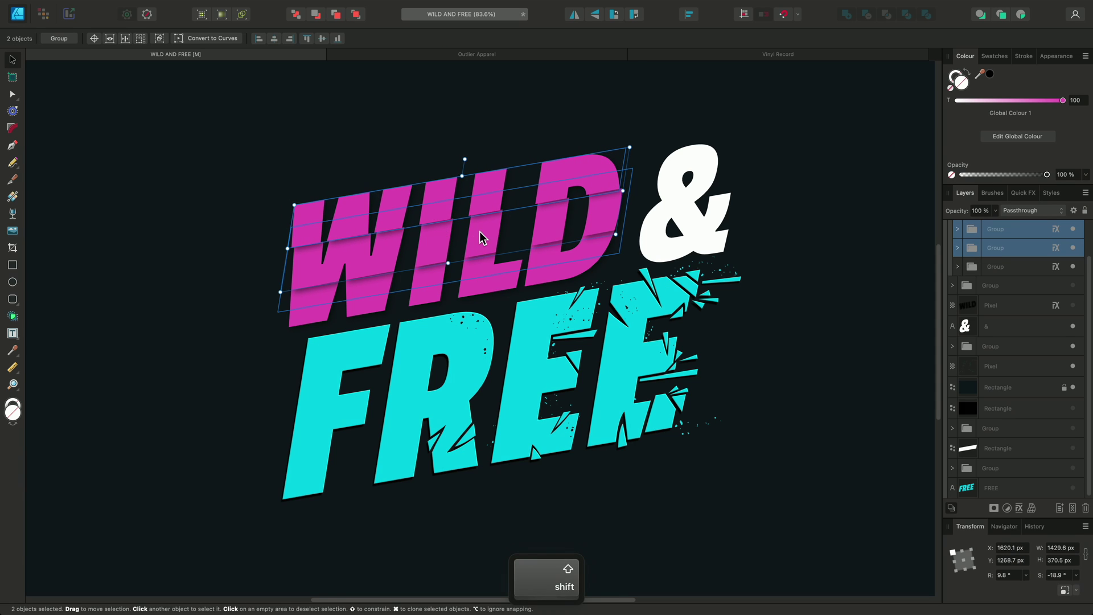
key("super+d")
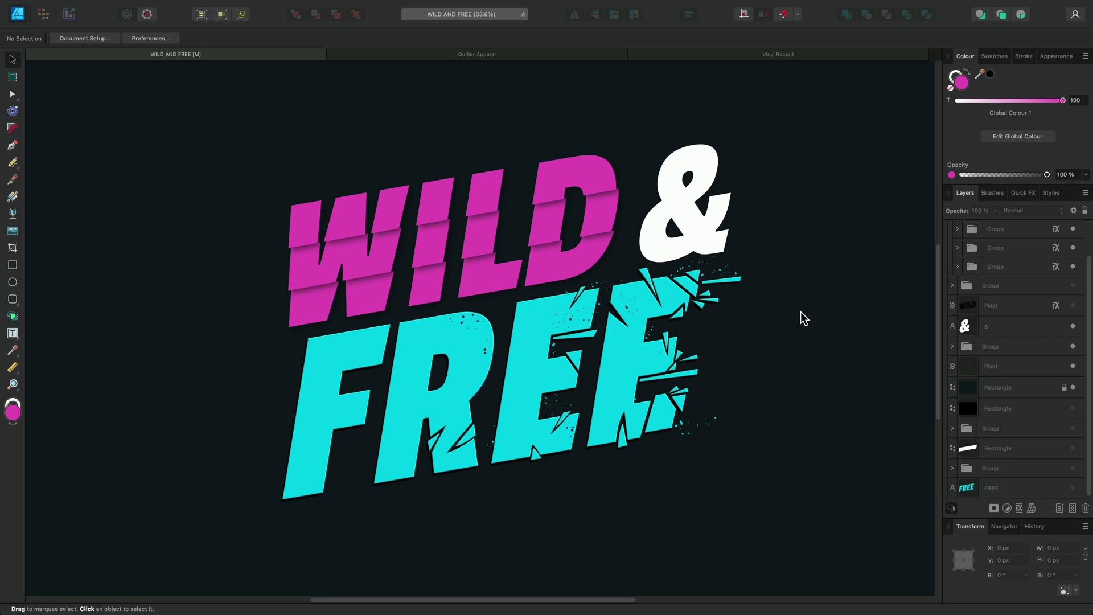
Step: Pick the Knife tool with the Stabiliser enabled in Window mode
key("k")
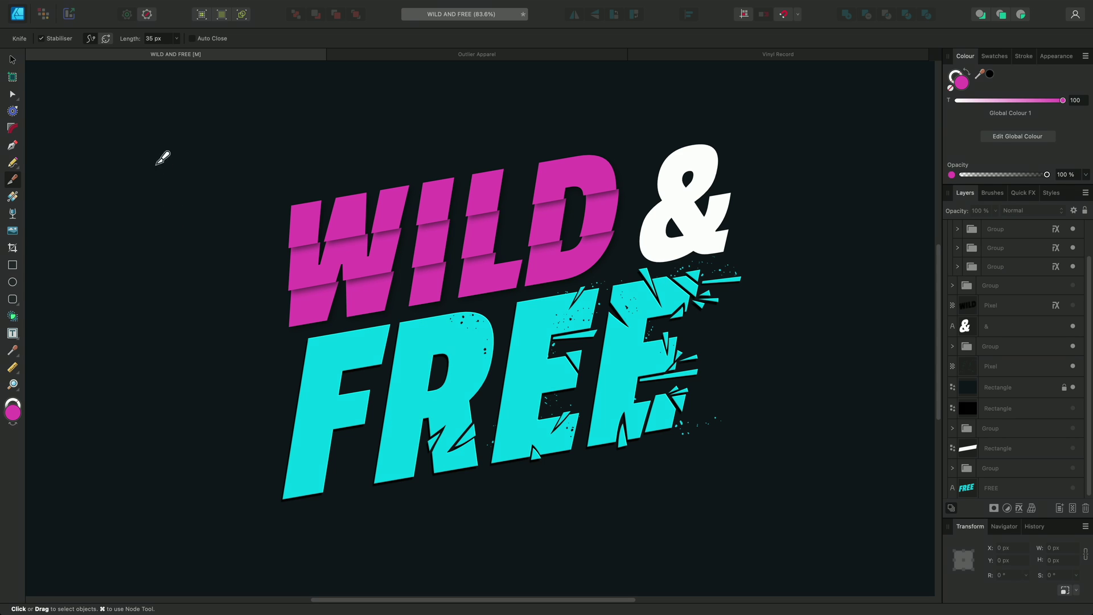
left_click(90, 38)
left_click(107, 38)
Step: Zoom in on the F and knife three thin slivers off its left edge
left_click(311, 397)
scroll(314, 412, "up", 3)
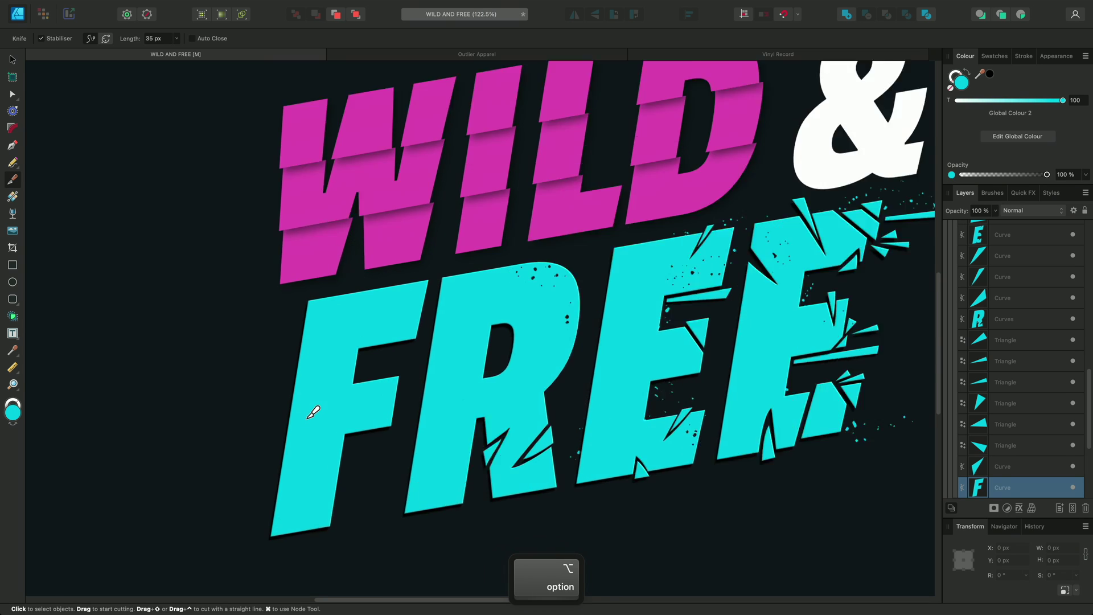
scroll(313, 412, "up", 3)
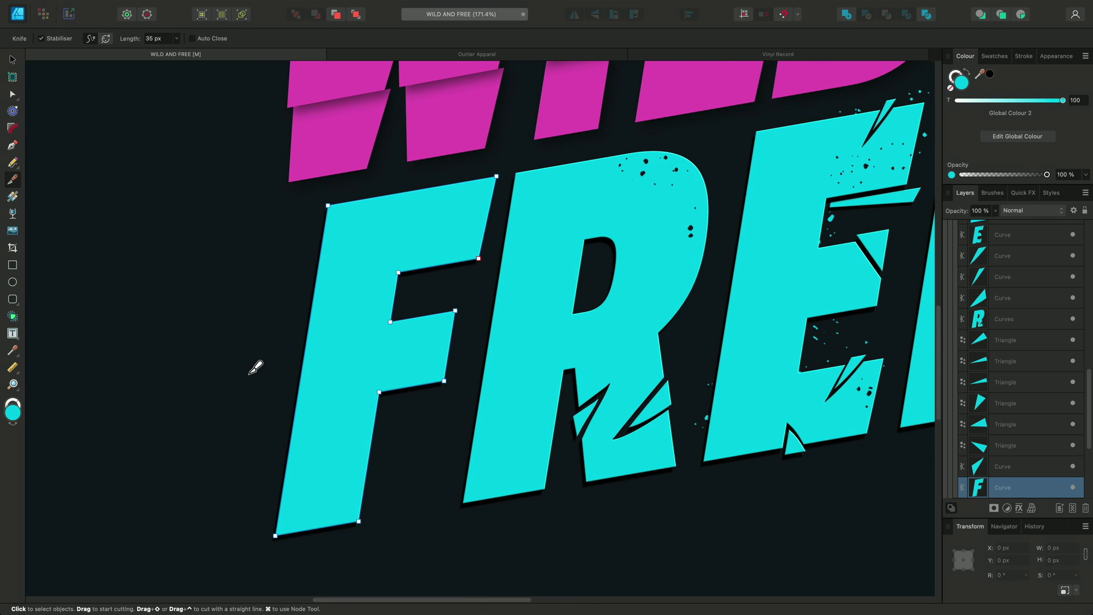
mouse_move(282, 304)
left_mouse_down()
mouse_move(385, 319)
mouse_move(363, 326)
mouse_move(377, 329)
mouse_move(271, 330)
left_mouse_up()
mouse_move(282, 383)
left_mouse_down()
mouse_move(369, 395)
mouse_move(270, 401)
left_mouse_up()
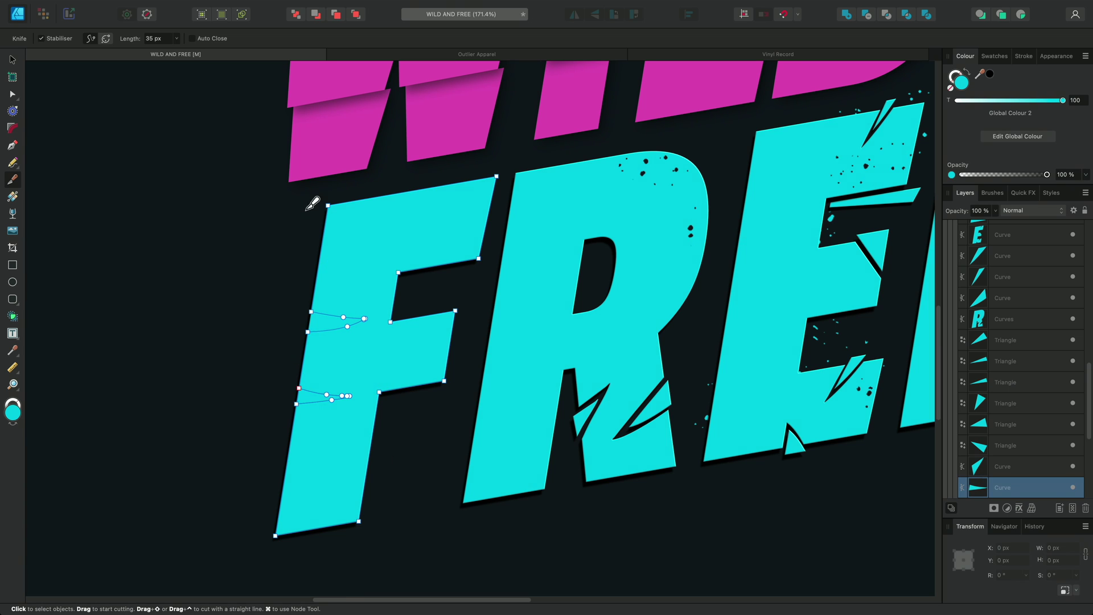
mouse_move(315, 218)
left_mouse_down()
mouse_move(391, 252)
mouse_move(273, 256)
mouse_move(330, 247)
mouse_move(319, 253)
left_mouse_up()
Step: Shift two of the cut slivers slightly left, away from the F
key("v")
left_click_drag(335, 321, 323, 321)
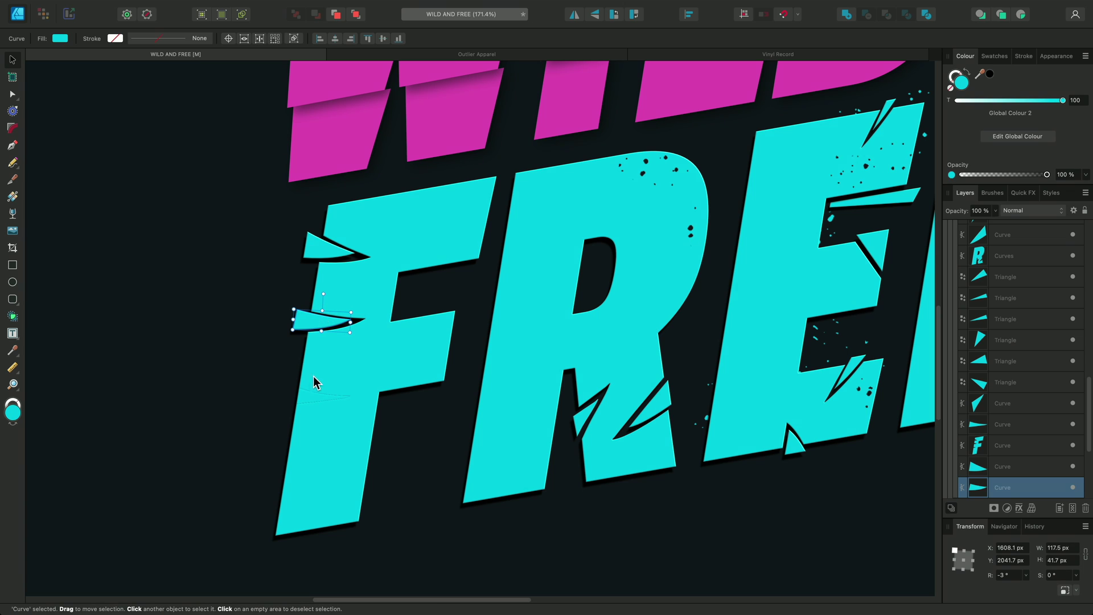
left_click_drag(308, 398, 284, 391)
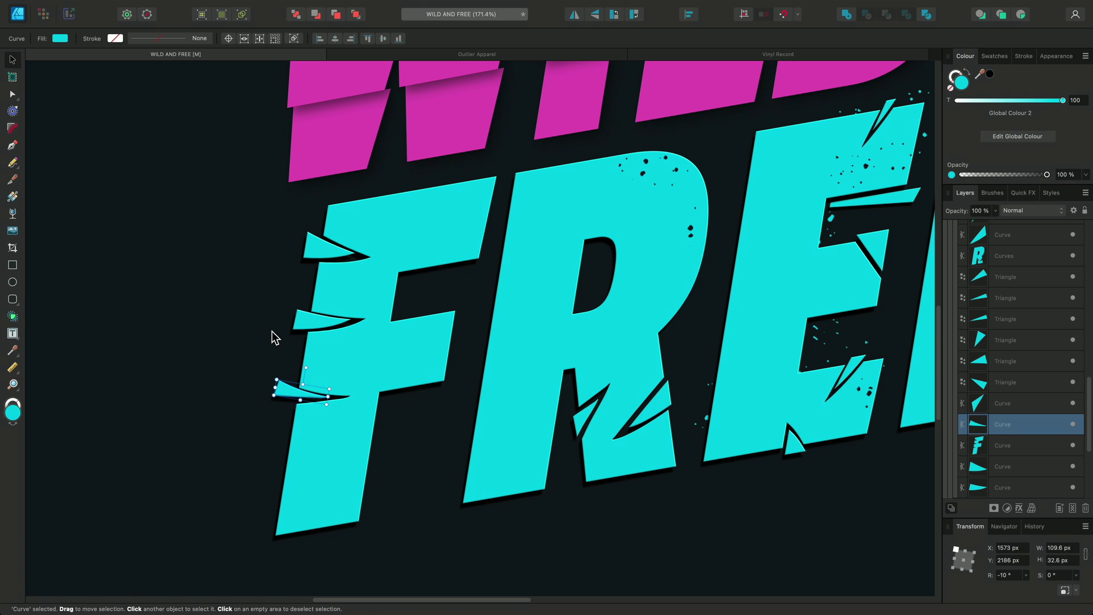
Step: With Stabiliser off and Auto Close on, cut small closed chips inside the F's stem
key("k")
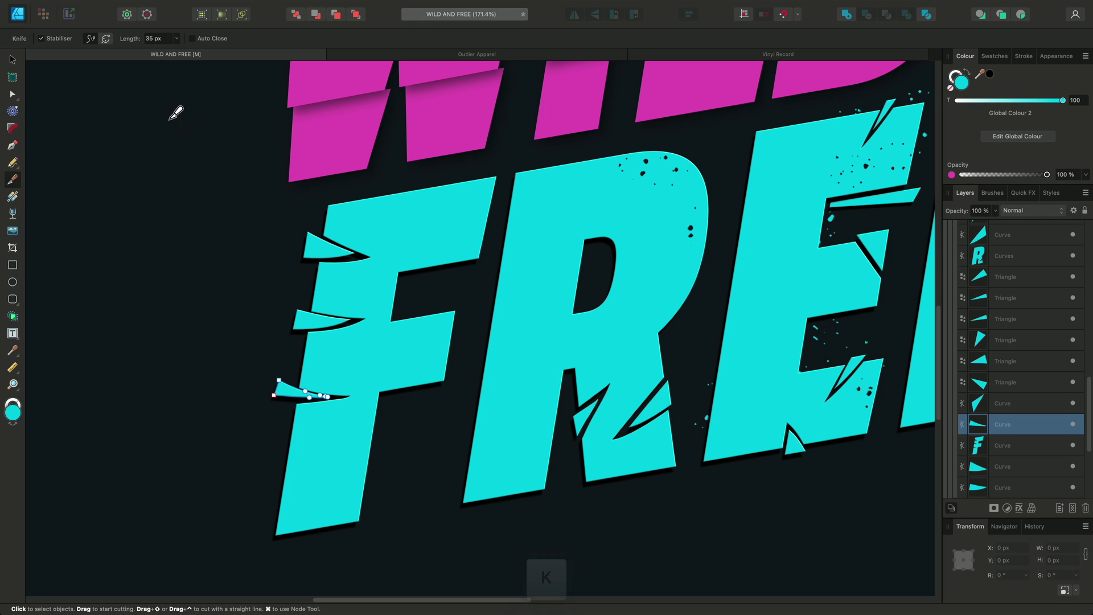
left_click(52, 39)
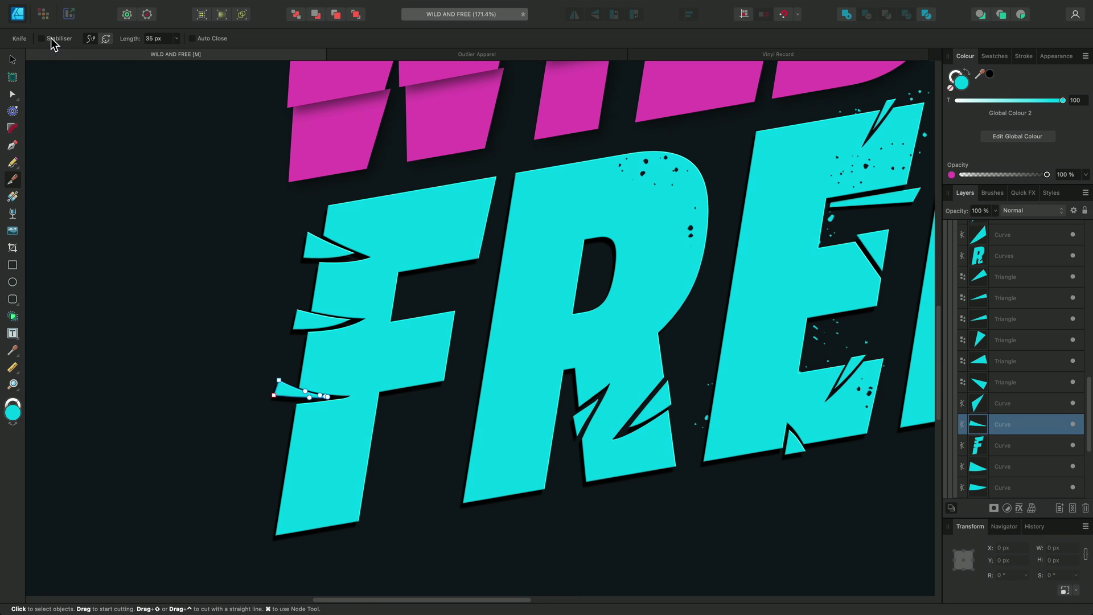
left_click(200, 39)
key("alt")
scroll(339, 471, "up", 6)
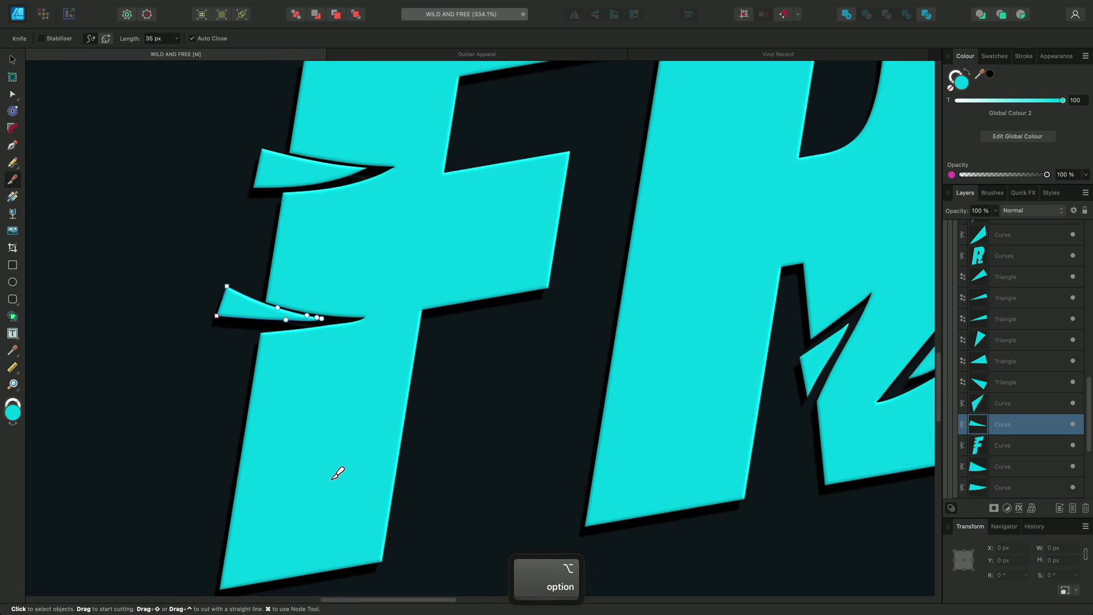
left_click(389, 373)
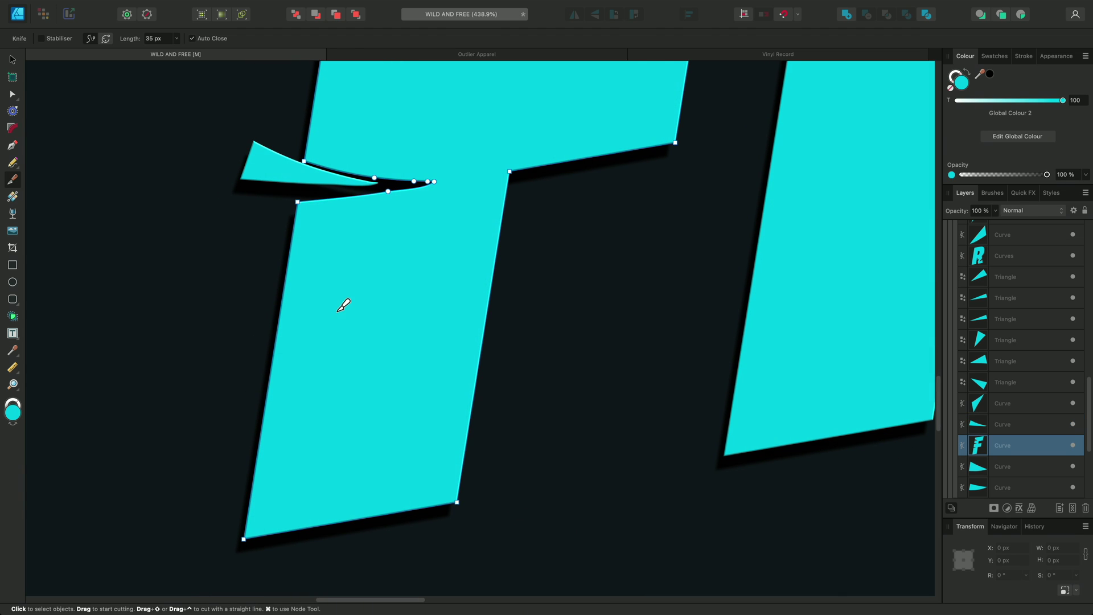
mouse_move(341, 305)
left_mouse_down()
mouse_move(345, 330)
mouse_move(329, 346)
mouse_move(352, 345)
mouse_move(353, 302)
left_mouse_up()
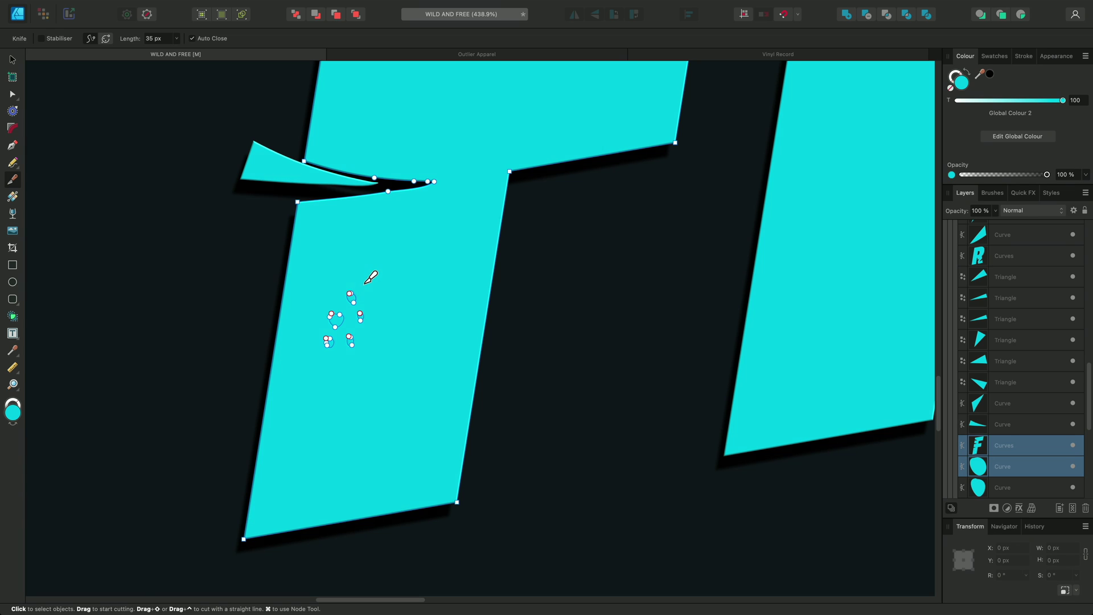
Step: Select the five chip curves in Layers, move them left off the F's stem, then deselect
key("v")
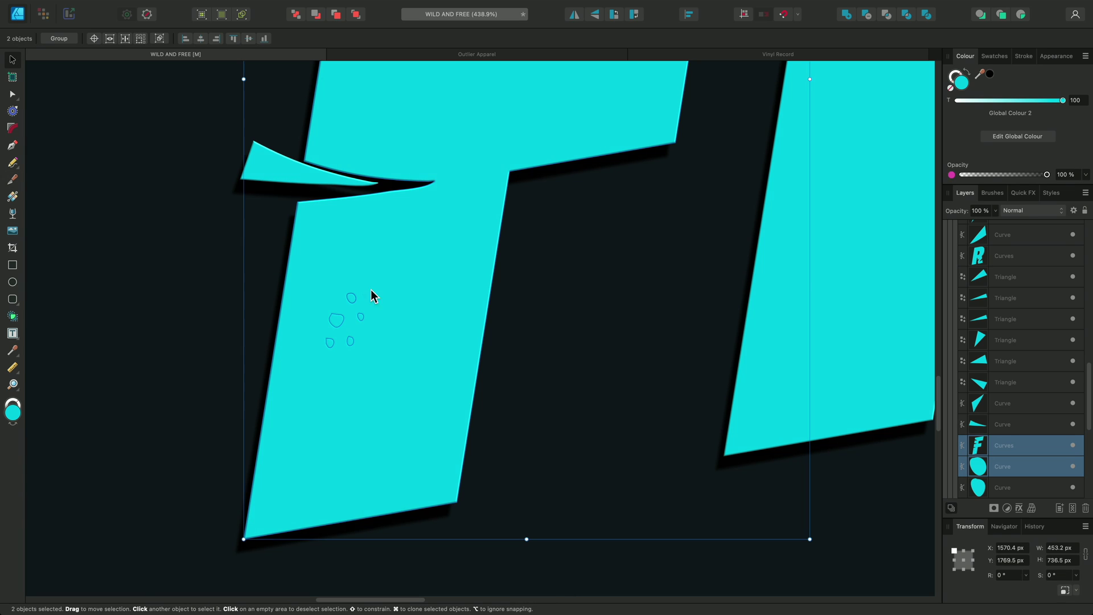
scroll(1023, 451, "down", 3)
left_click(1028, 476)
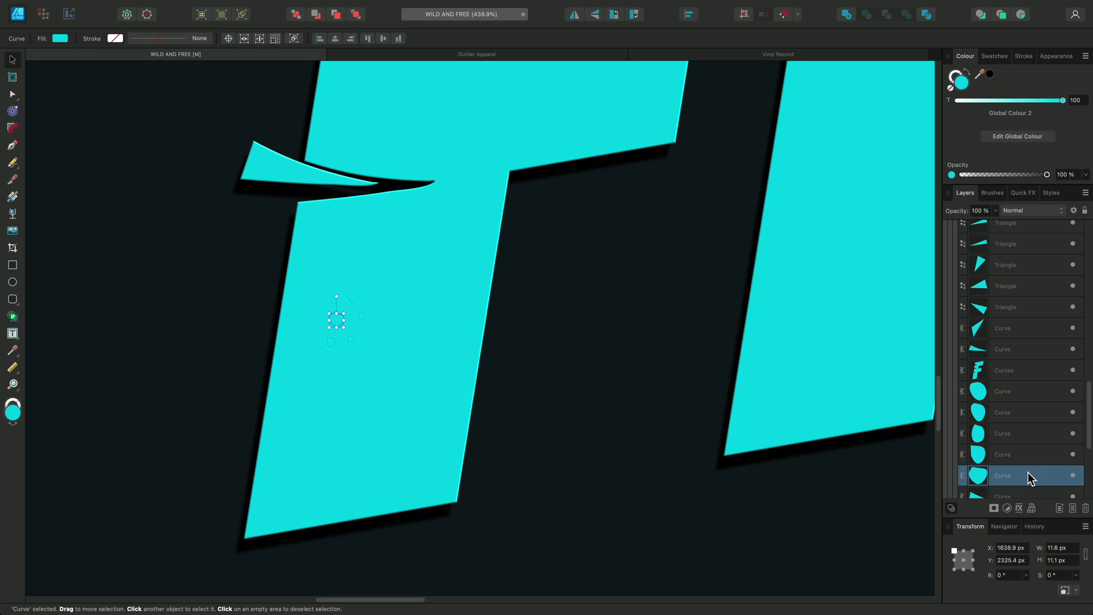
left_click(1021, 393, "shift")
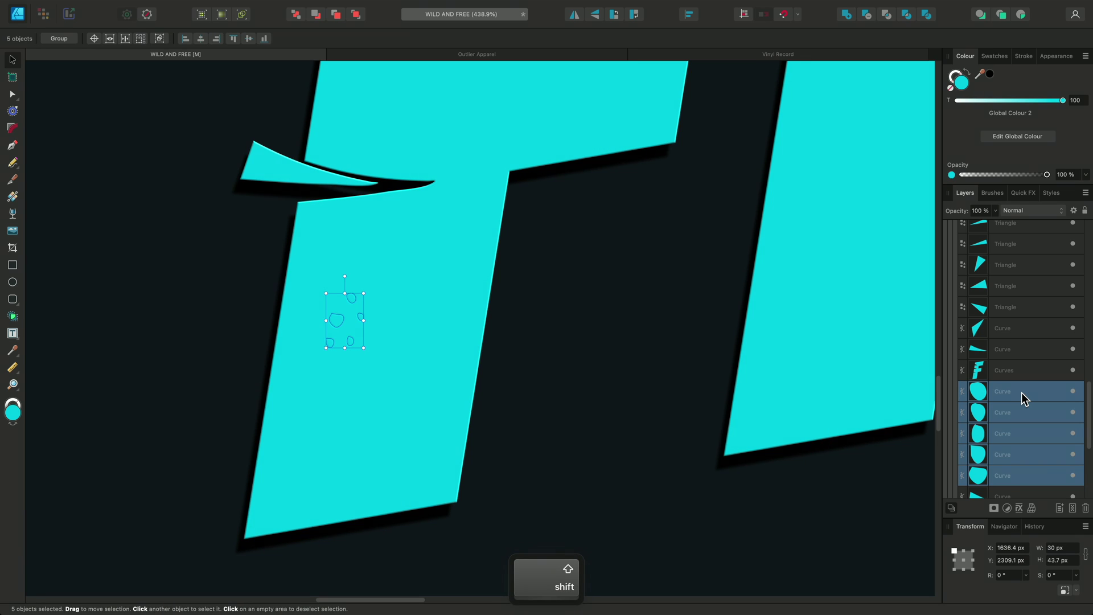
left_click_drag(354, 312, 234, 262)
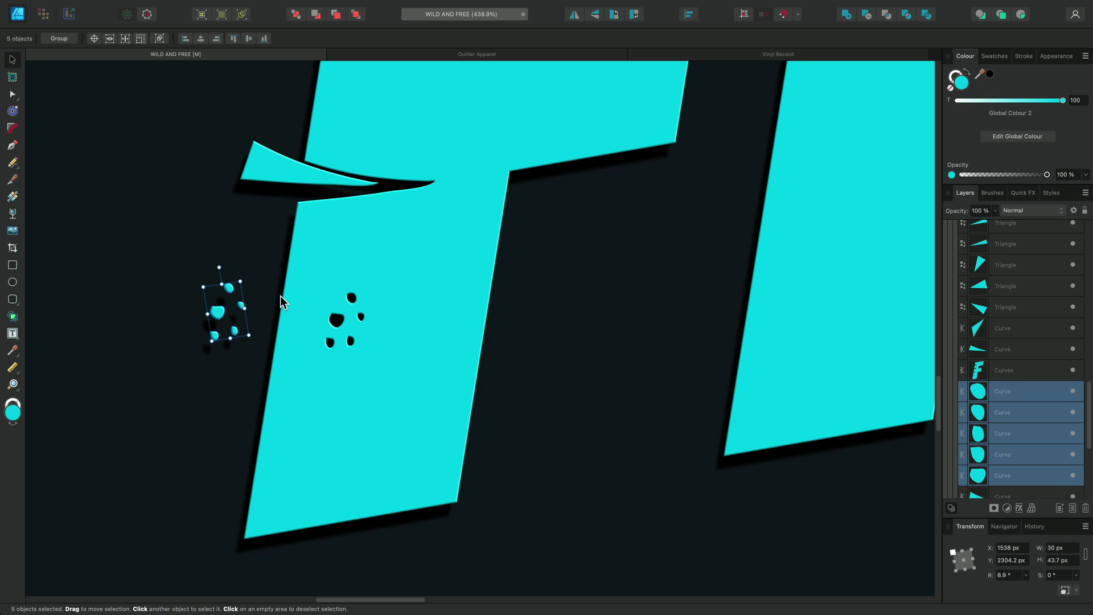
scroll(280, 295, "down", 5)
scroll(364, 419, "down", 1)
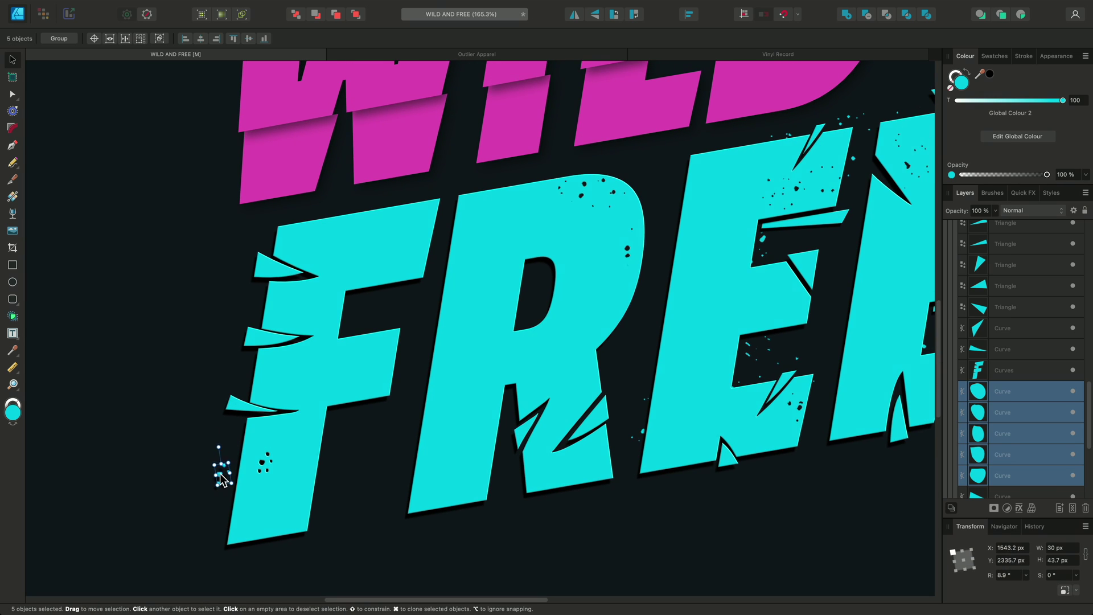
scroll(374, 447, "down", 1)
scroll(374, 449, "down", 1)
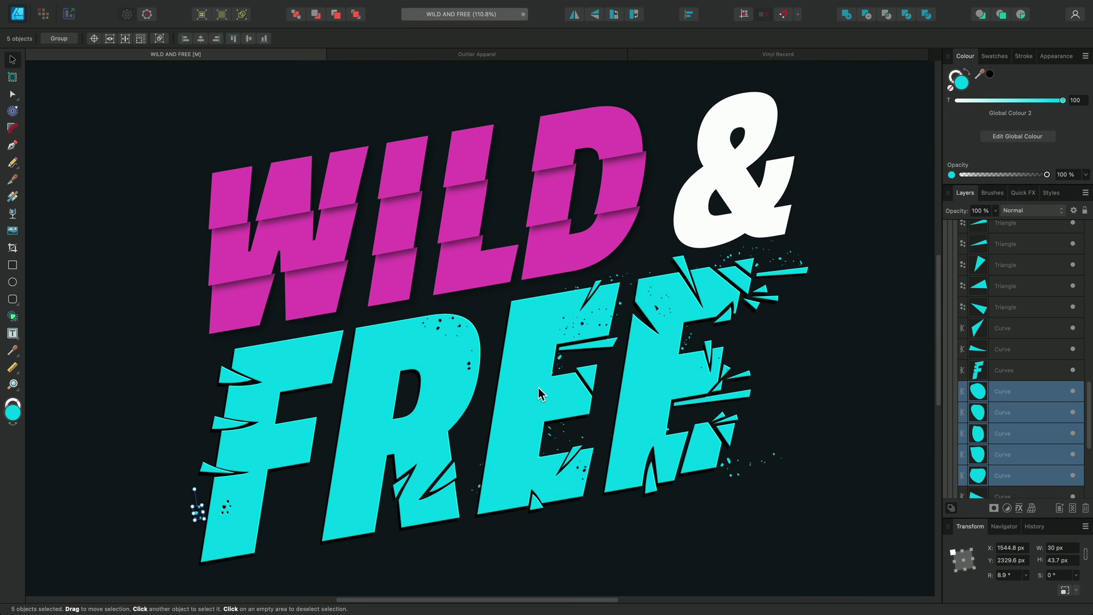
key("super+d")
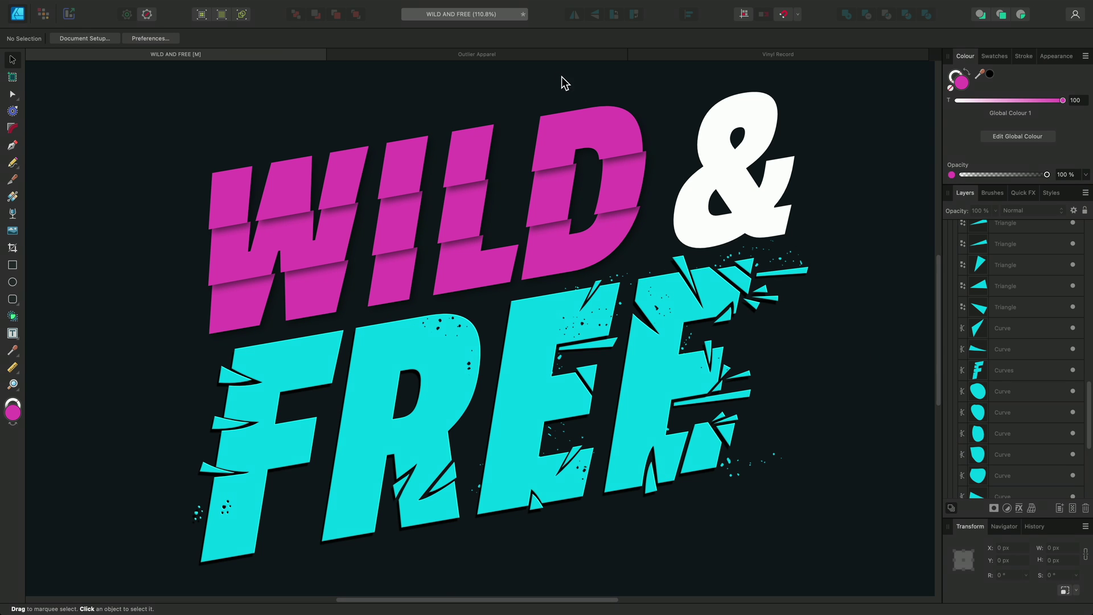
Step: In the Outlier Apparel logo, knife-cut one wavy line and drag its cut end node to a new spot
left_click(544, 57)
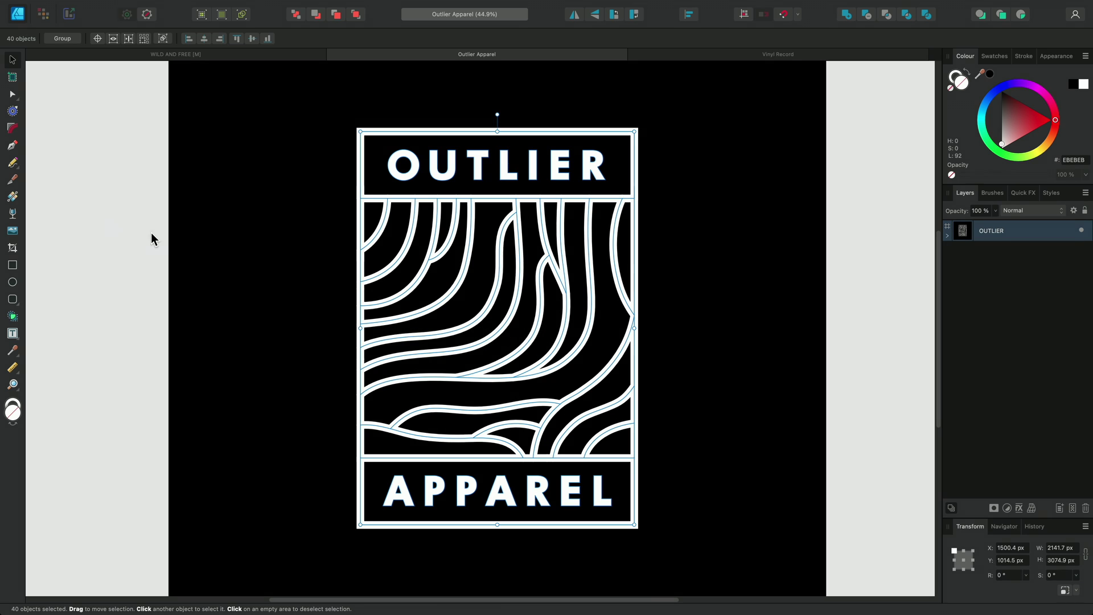
left_click(13, 181)
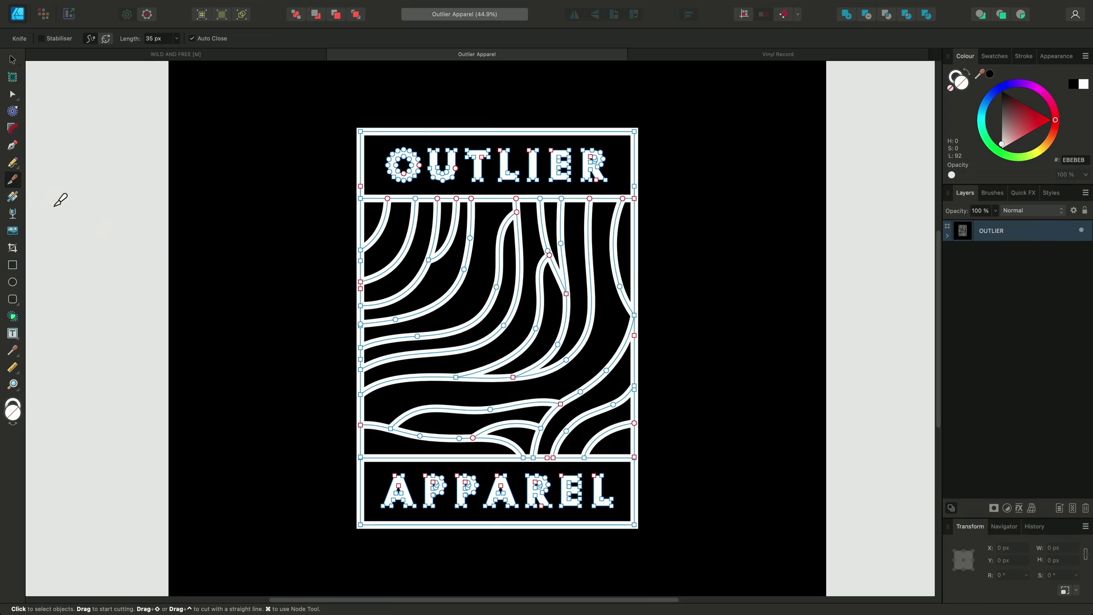
left_click(478, 328)
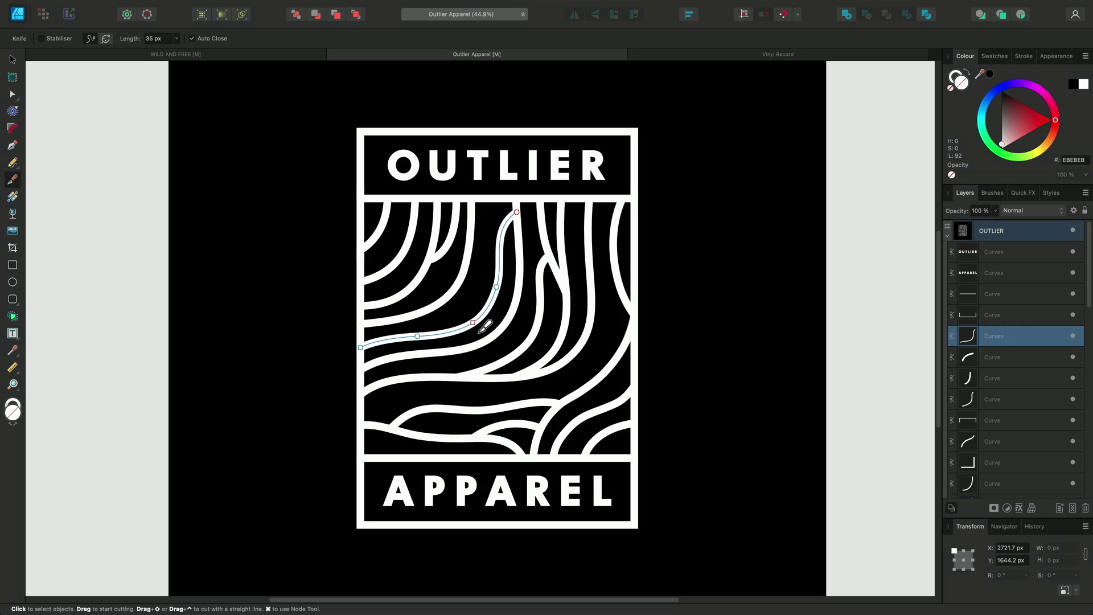
left_click(473, 323, "super")
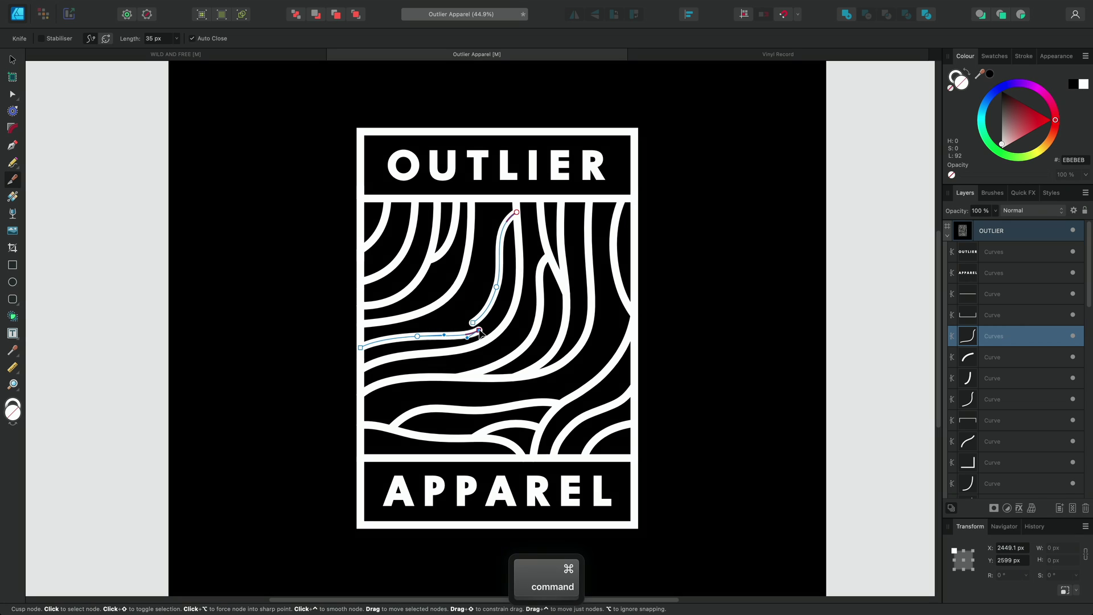
mouse_move(473, 324)
left_mouse_down()
mouse_move(432, 308)
mouse_move(448, 300)
mouse_move(461, 327)
mouse_move(471, 313)
mouse_move(480, 341)
left_mouse_up()
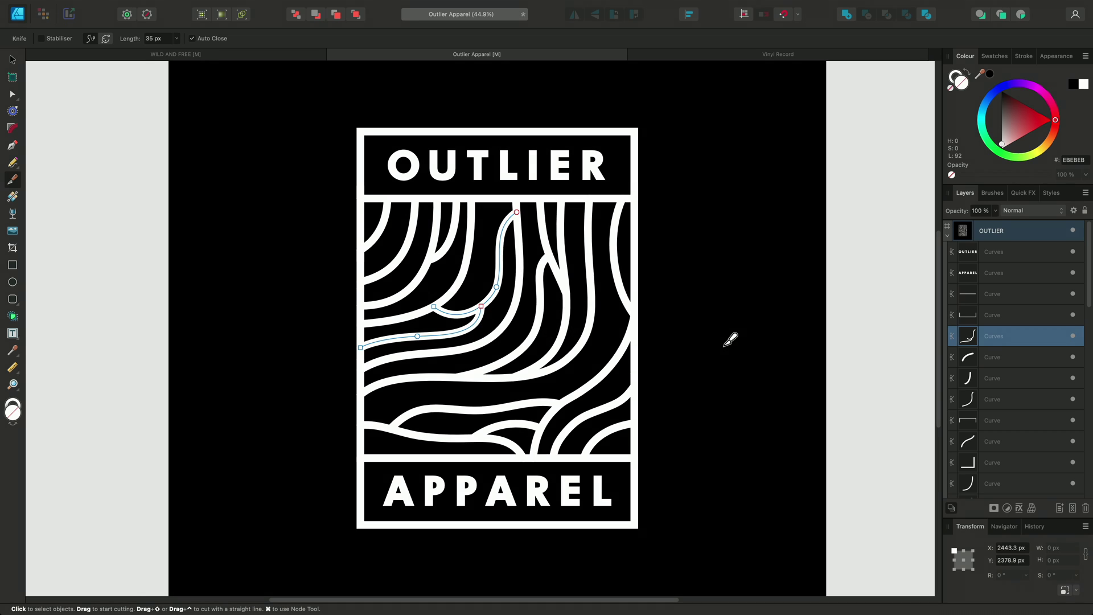
Step: Go to the Vinyl Record document and expand its Record layer to show the groove curves
left_click(780, 54)
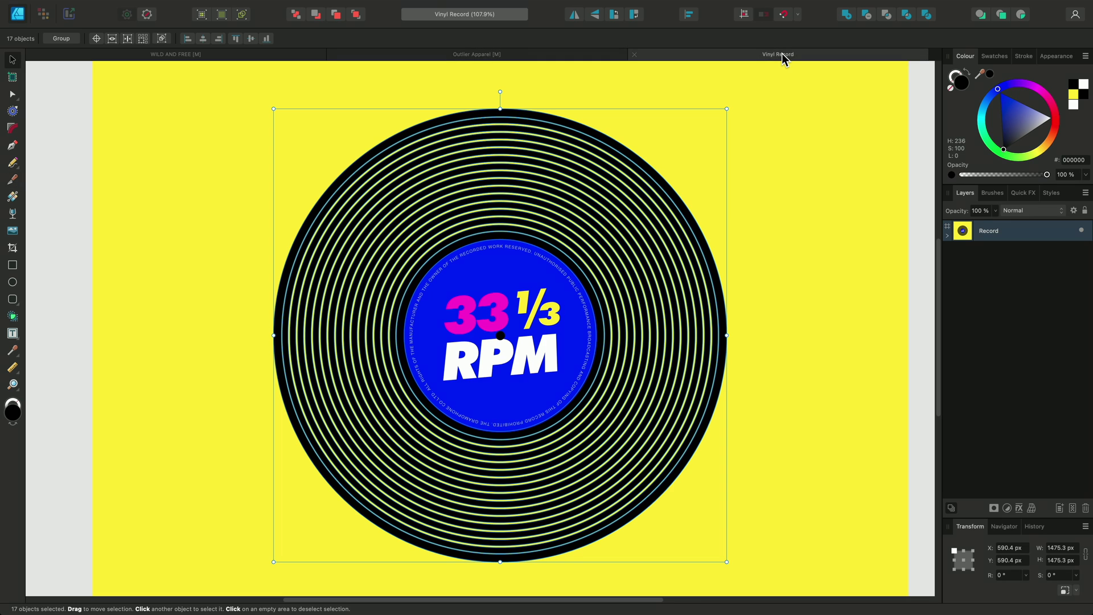
left_click(948, 235)
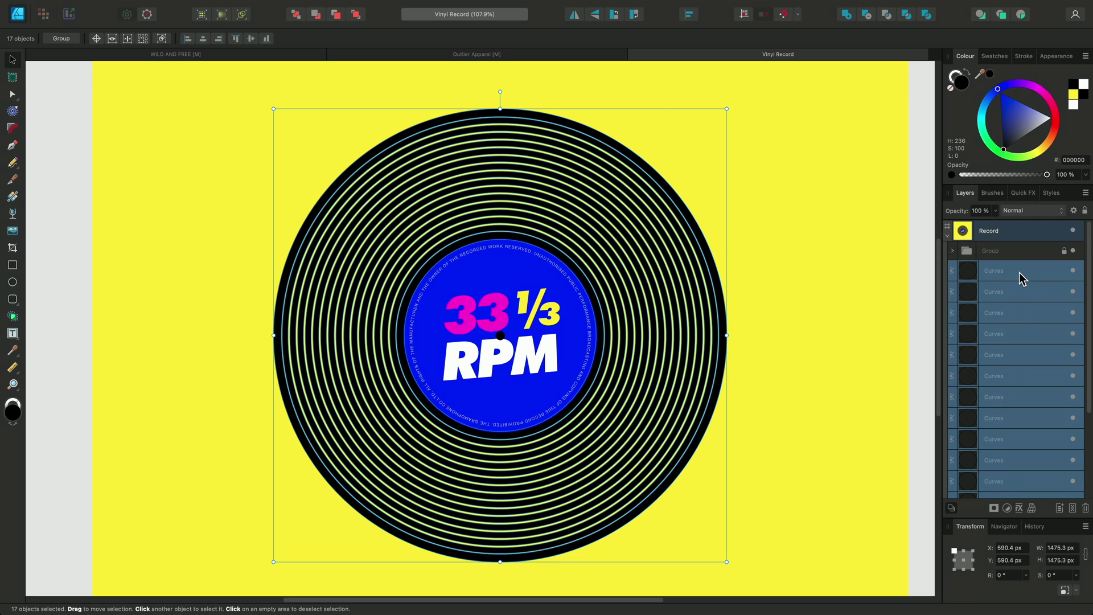
scroll(1022, 279, "down", 3)
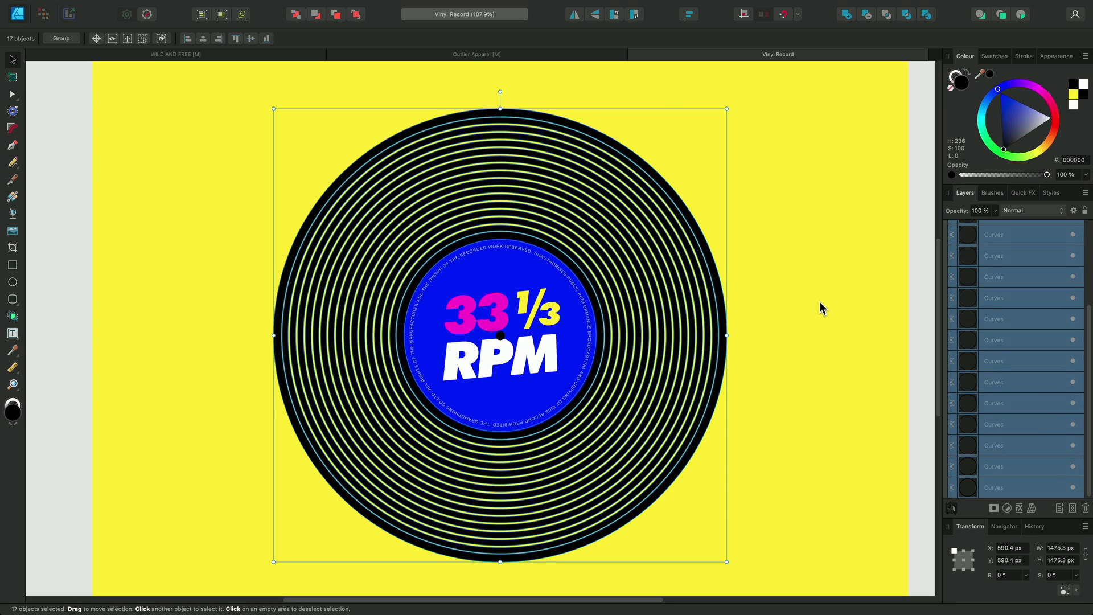
Step: With Stabiliser on and Auto Close off, knife two freehand cuts across the grooves
key("k")
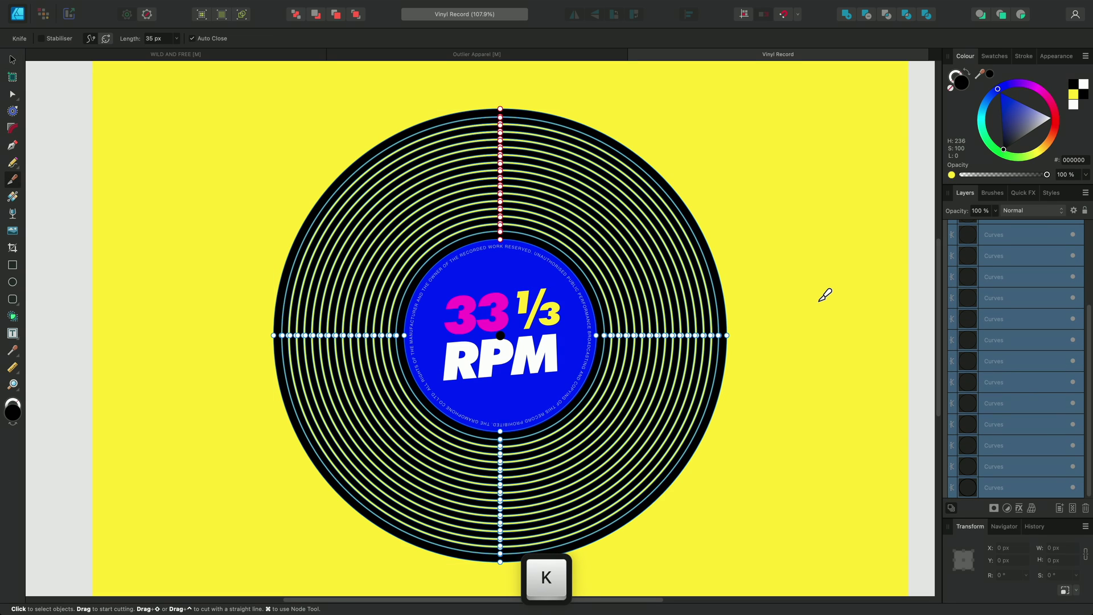
left_click(64, 38)
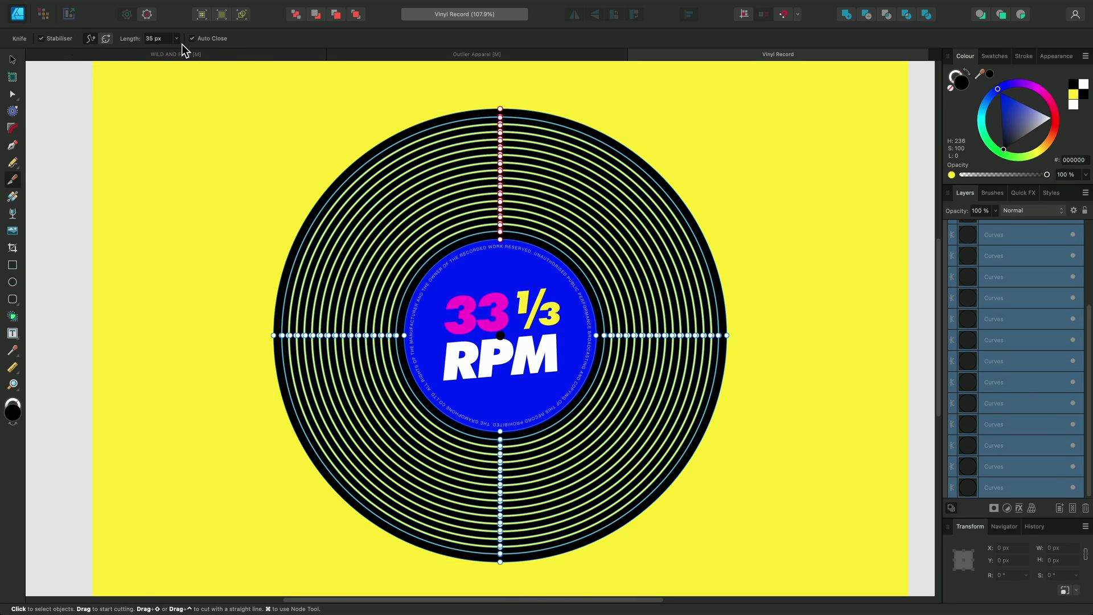
left_click(191, 38)
mouse_move(255, 242)
left_mouse_down()
mouse_move(453, 303)
mouse_move(441, 277)
mouse_move(459, 251)
mouse_move(393, 91)
left_mouse_up()
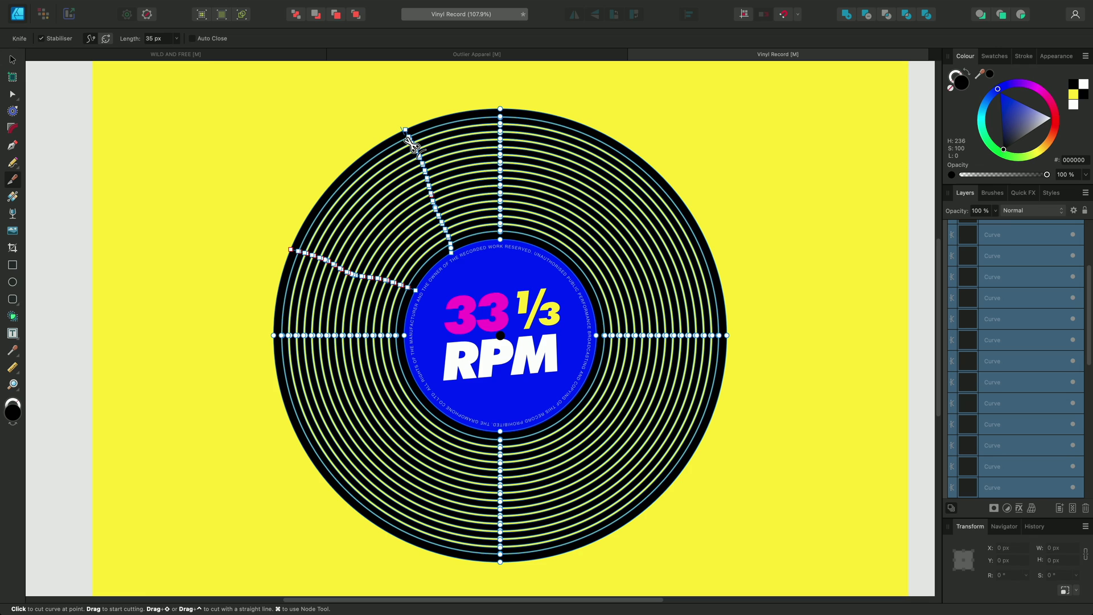
mouse_move(718, 475)
left_mouse_down()
mouse_move(653, 414)
mouse_move(605, 398)
mouse_move(562, 365)
mouse_move(525, 417)
mouse_move(568, 496)
mouse_move(592, 584)
left_mouse_up()
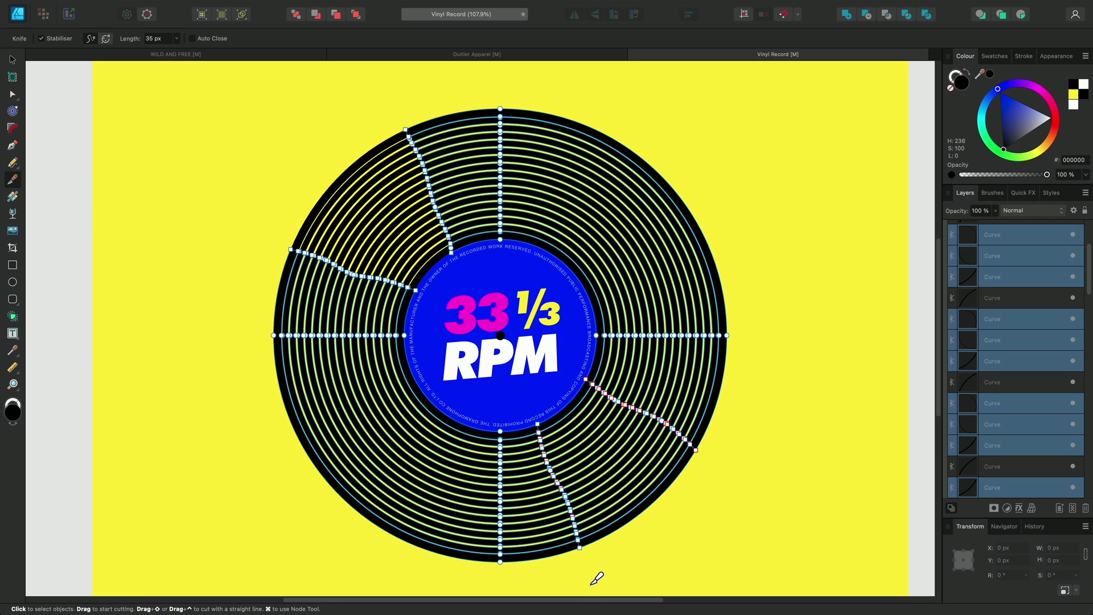
Step: Pull the lower-right groove wedge outward and tilt it slightly clockwise
key("v")
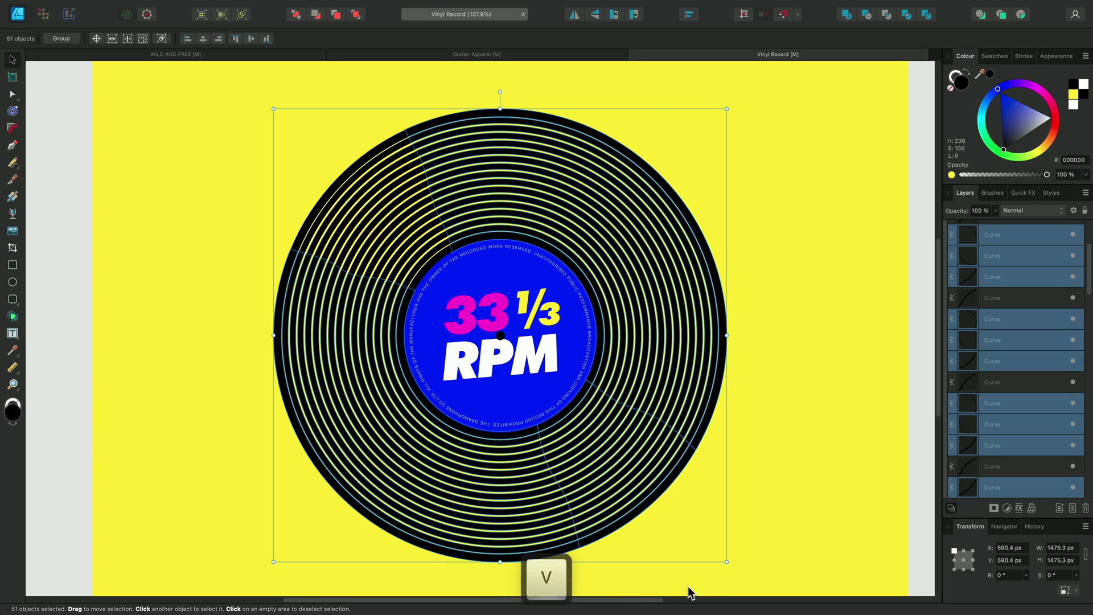
left_click_drag(751, 581, 530, 377)
left_click_drag(576, 430, 586, 442)
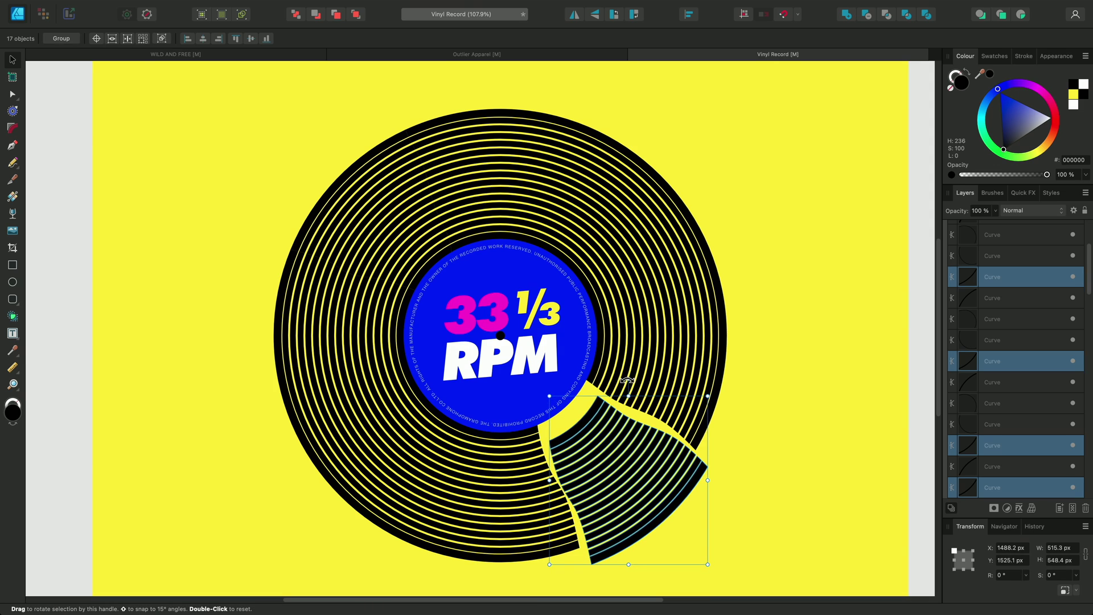
mouse_move(628, 379)
left_mouse_down()
mouse_move(642, 367)
mouse_move(633, 378)
left_mouse_up()
left_click(305, 121)
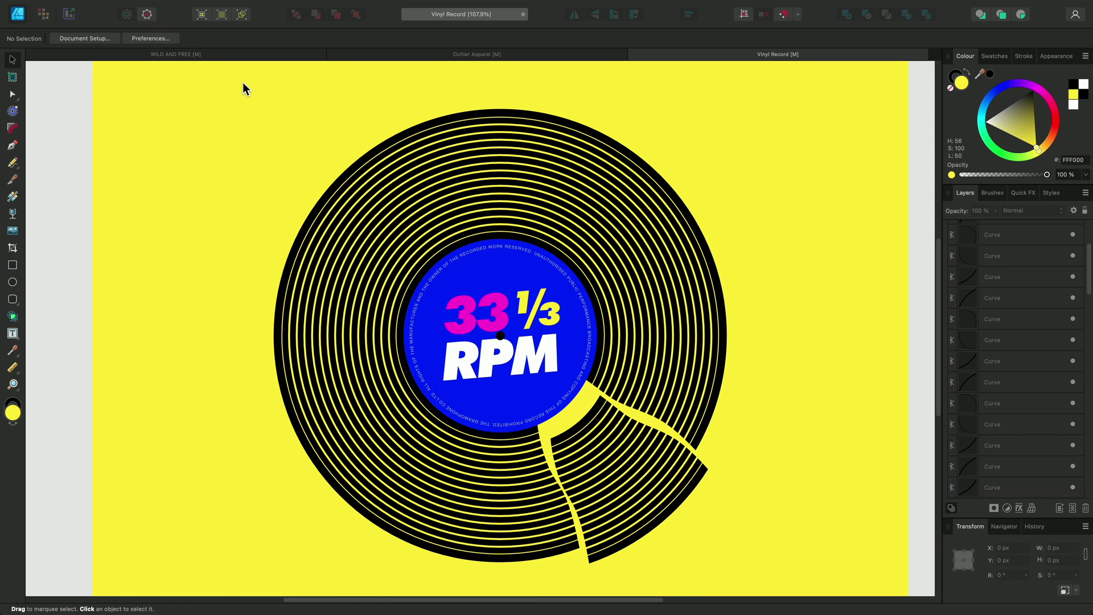
Step: Pull the upper-left groove wedge up and left, then deselect
left_click_drag(244, 82, 515, 246)
left_click_drag(423, 234, 409, 220)
left_click(801, 336)
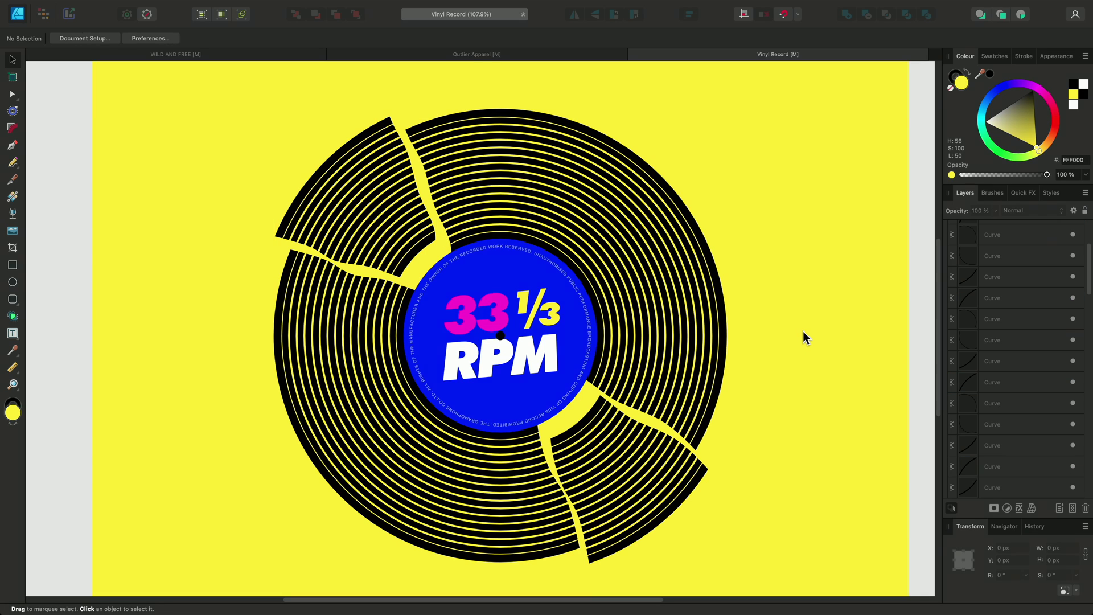